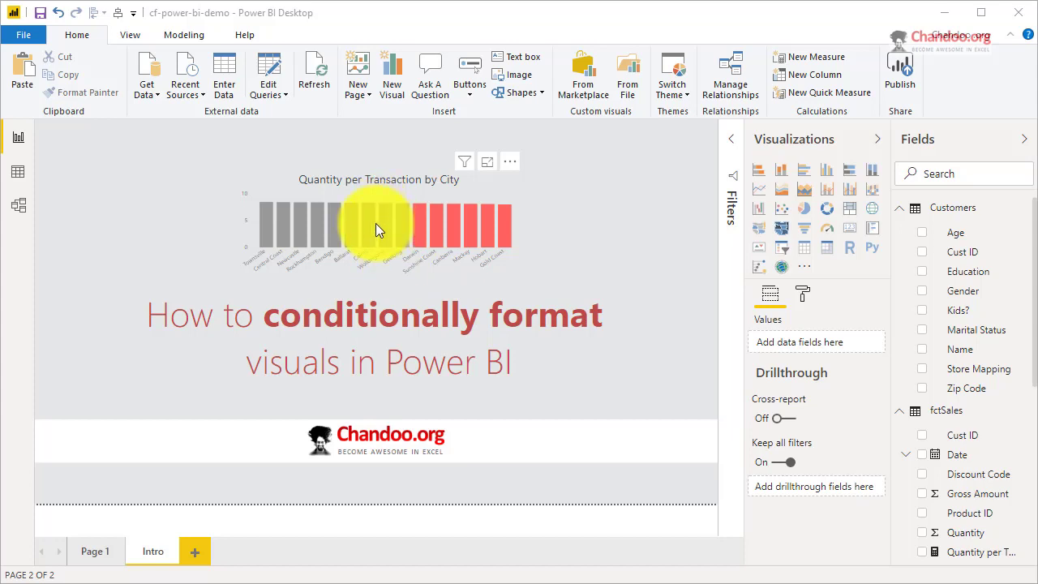
Step: Add a new blank Page 2 after the Intro page
left_click(196, 552)
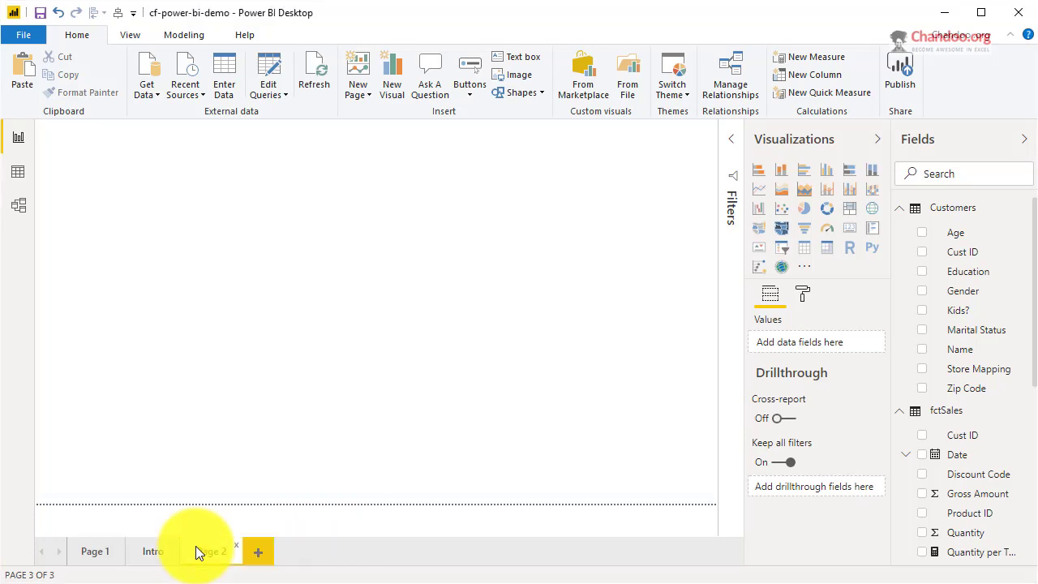
Step: Insert a column chart on Page 2 with Quantity per Transaction as its value
left_click(780, 169)
left_click_drag(125, 129, 177, 166)
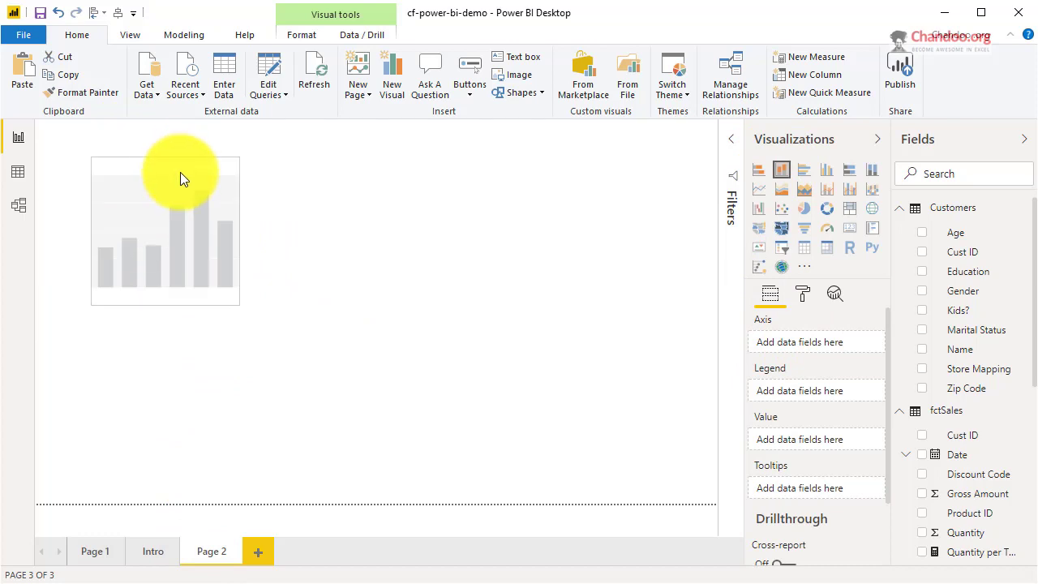
left_click_drag(239, 227, 482, 240)
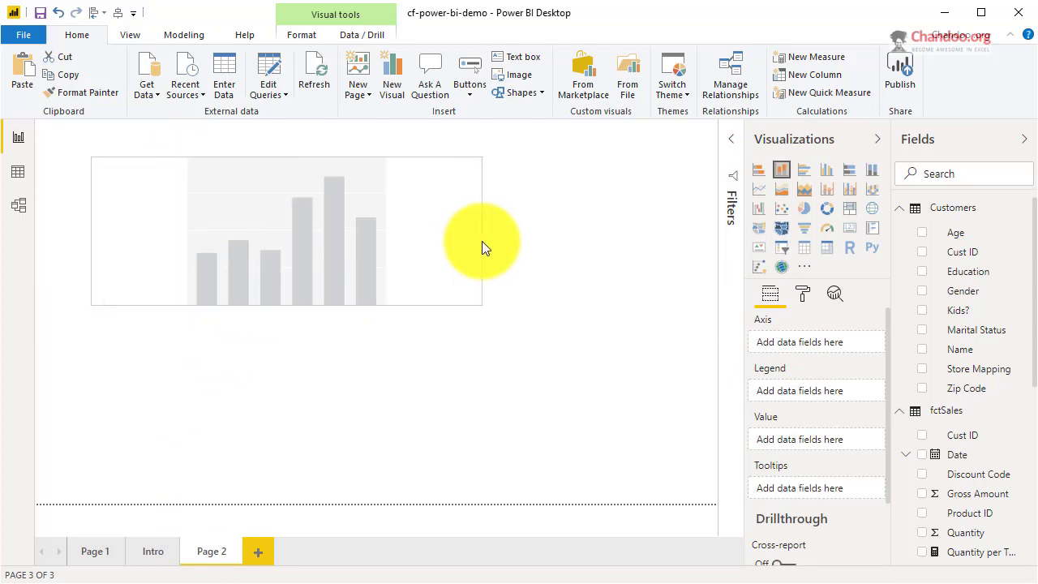
scroll(981, 466, "down", 2)
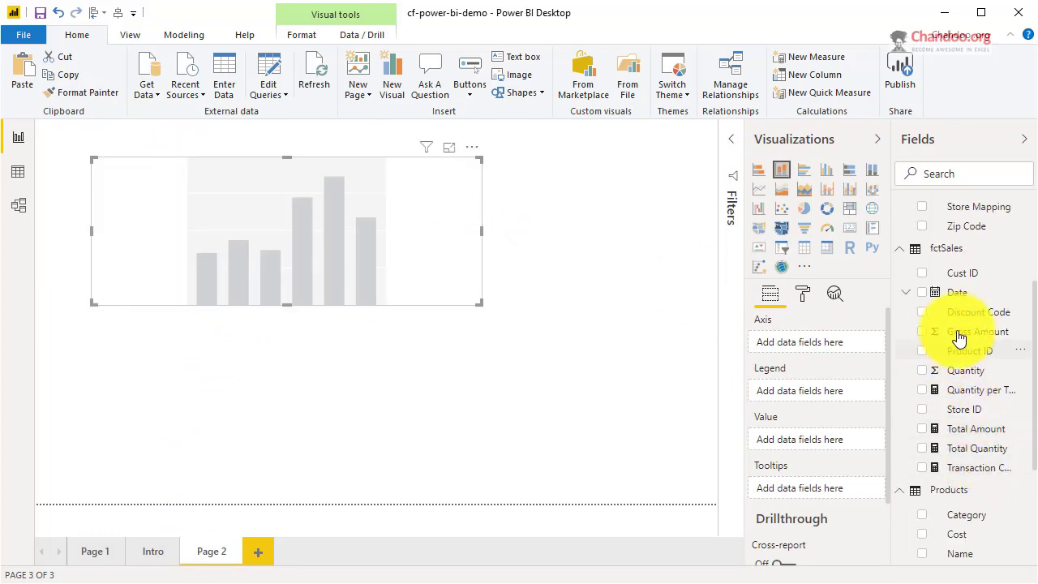
left_click_drag(961, 391, 819, 442)
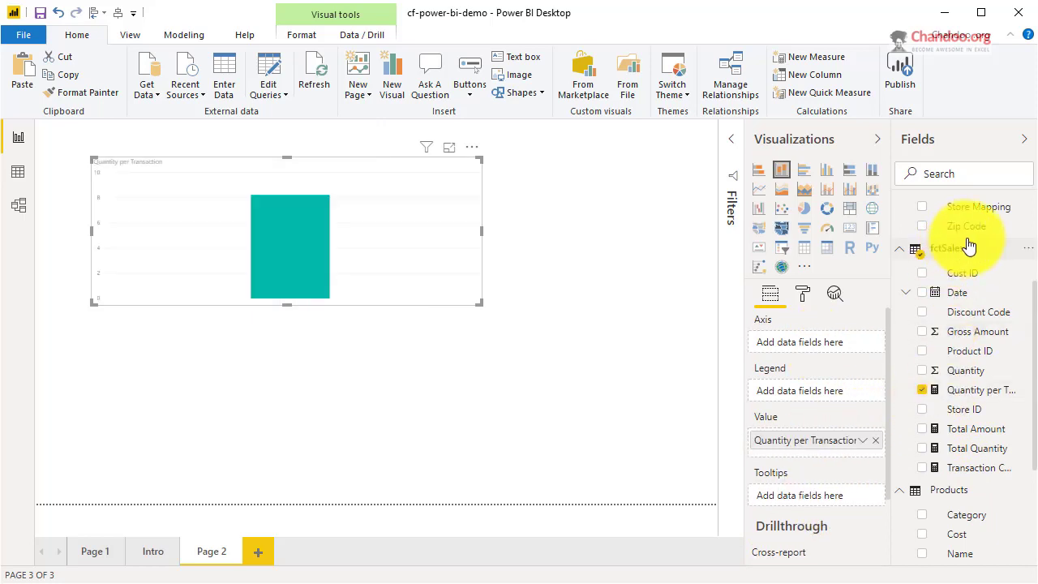
Step: Break the chart out by Stores City and enlarge it on the page
scroll(963, 325, "up", 2)
scroll(961, 368, "down", 3)
scroll(973, 398, "down", 2)
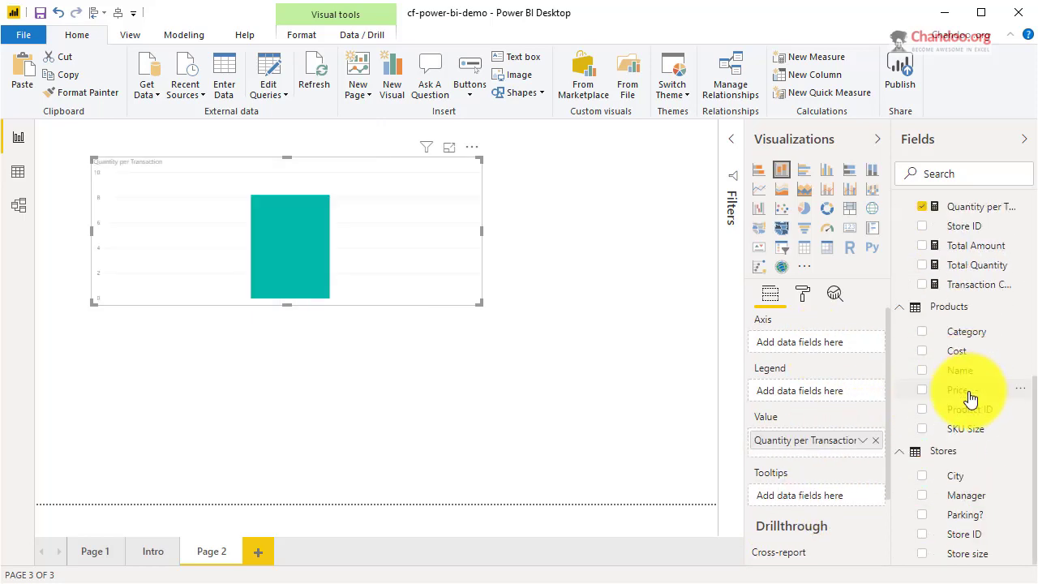
left_click(927, 478)
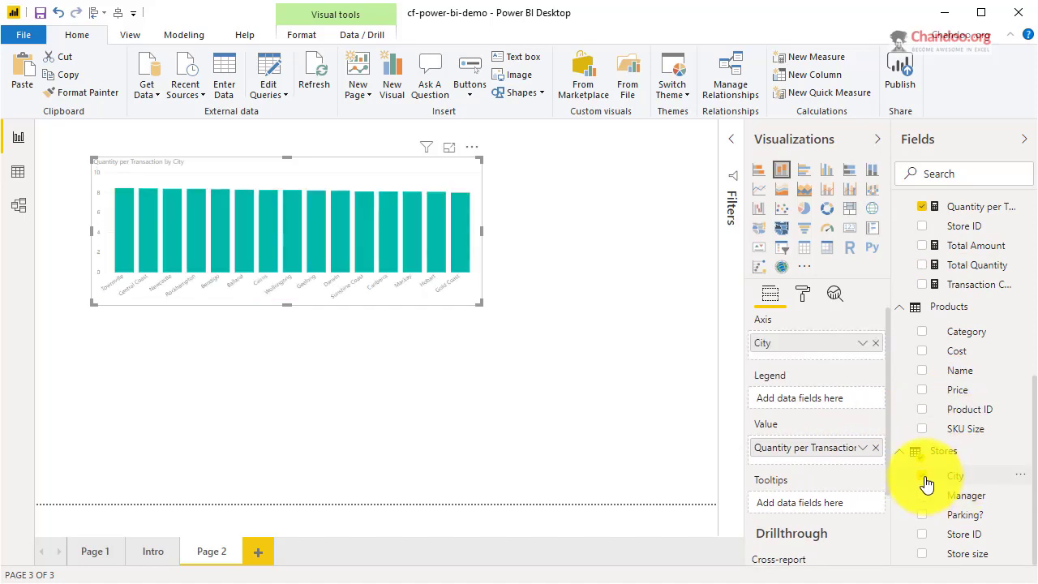
left_click_drag(482, 304, 631, 434)
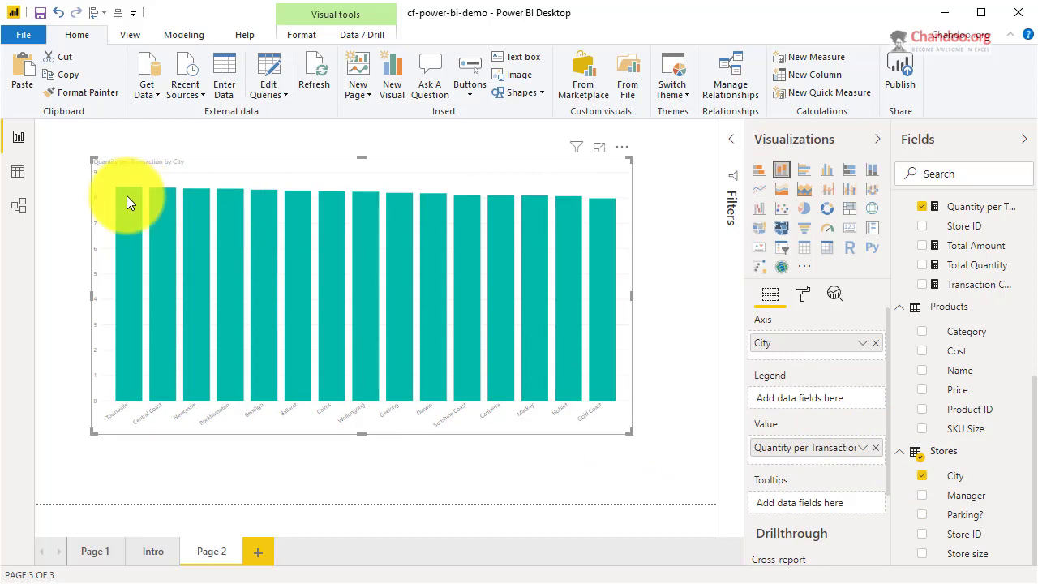
mouse_move(127, 195)
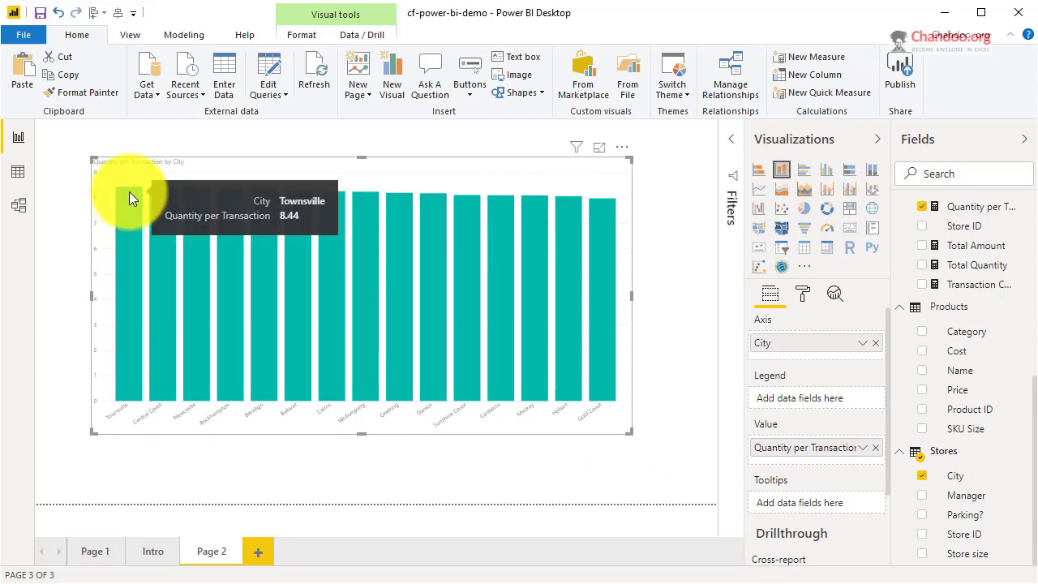
mouse_move(611, 227)
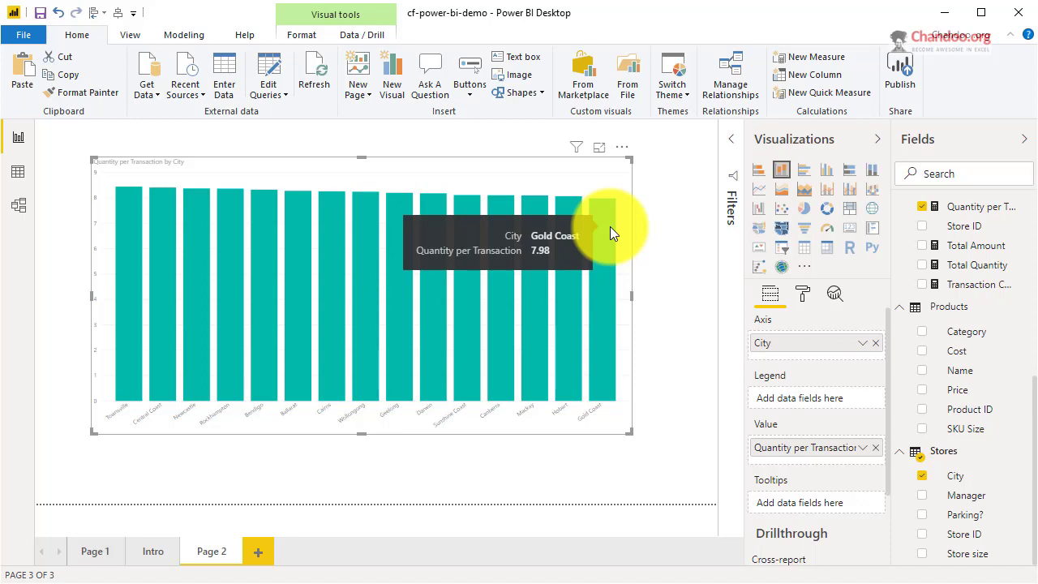
mouse_move(131, 222)
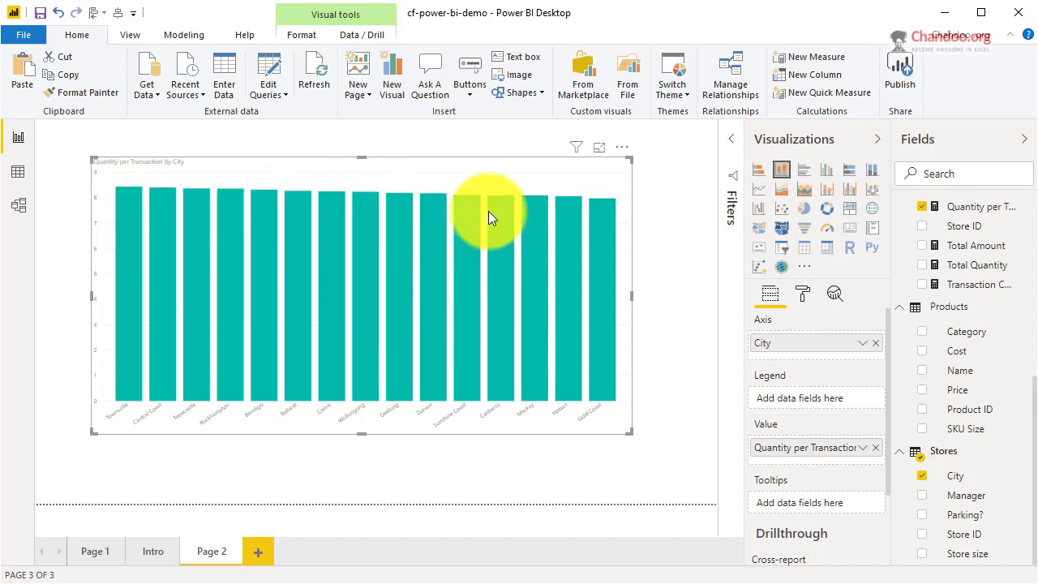
mouse_move(488, 210)
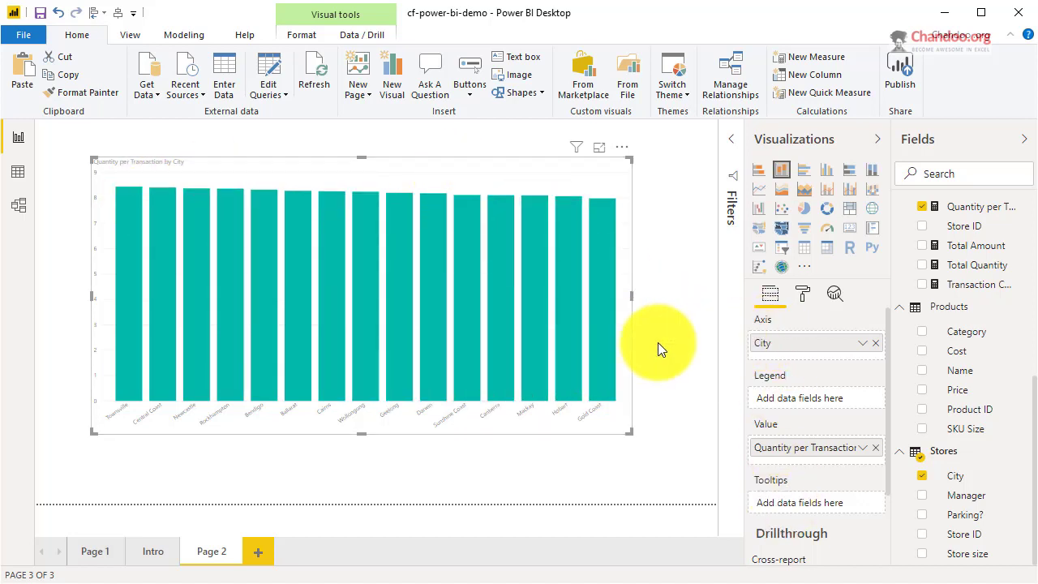
Step: Open Conditional formatting for the Data colors Default color in the chart's Format pane
left_click(806, 297)
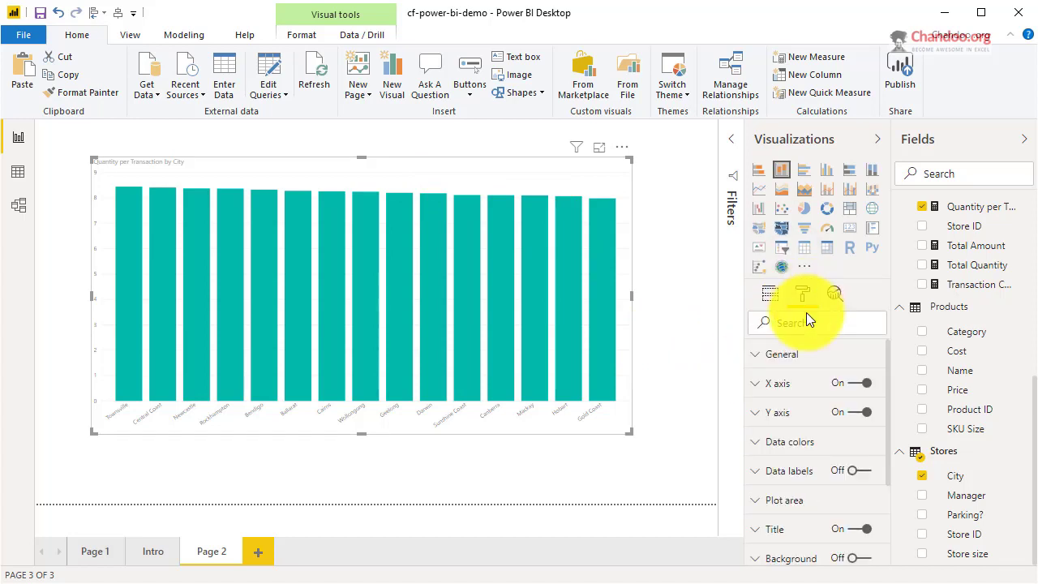
left_click(781, 450)
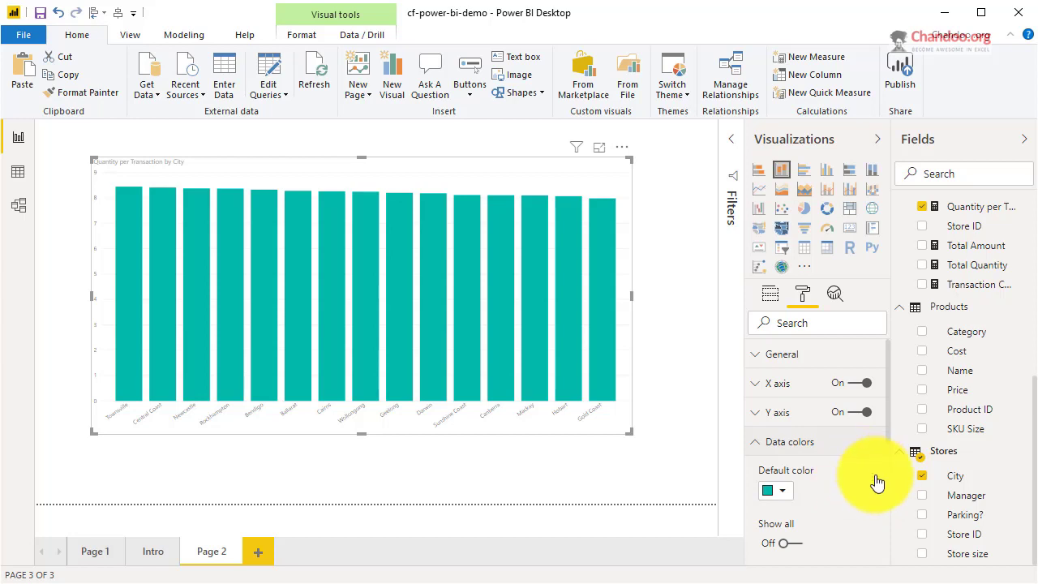
scroll(847, 507, "down", 2)
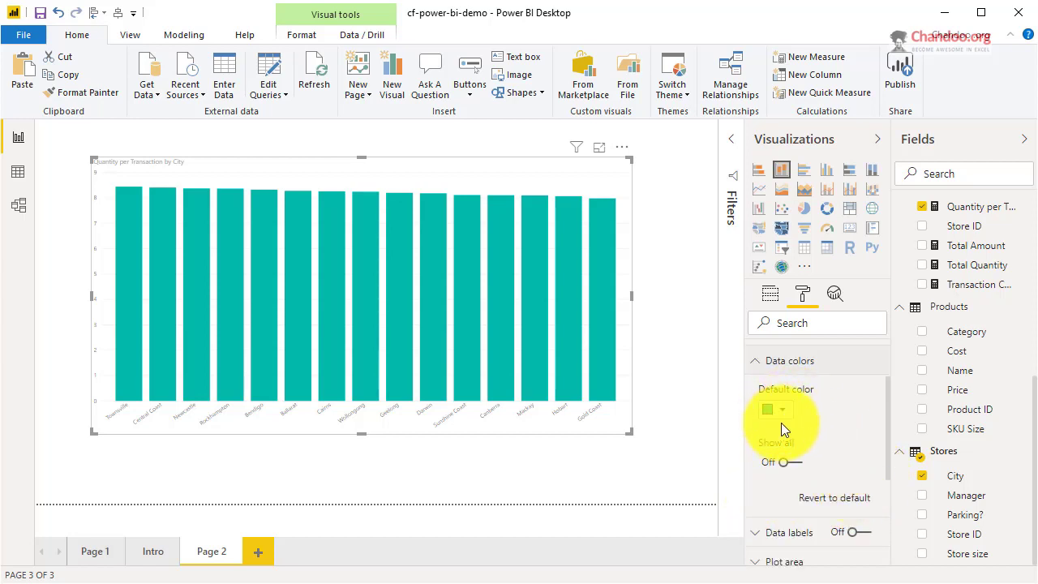
left_click(869, 394)
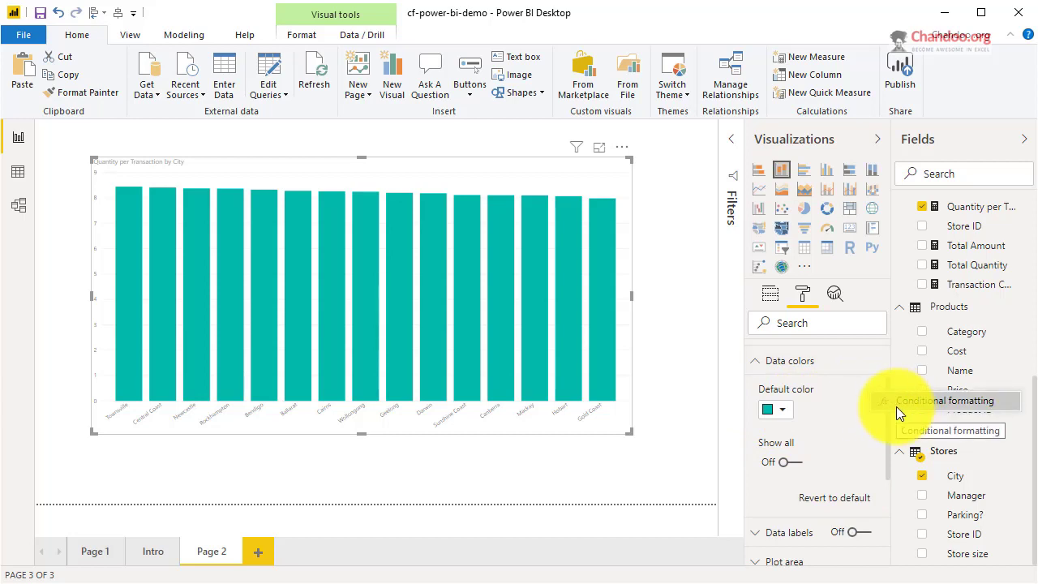
left_click(896, 404)
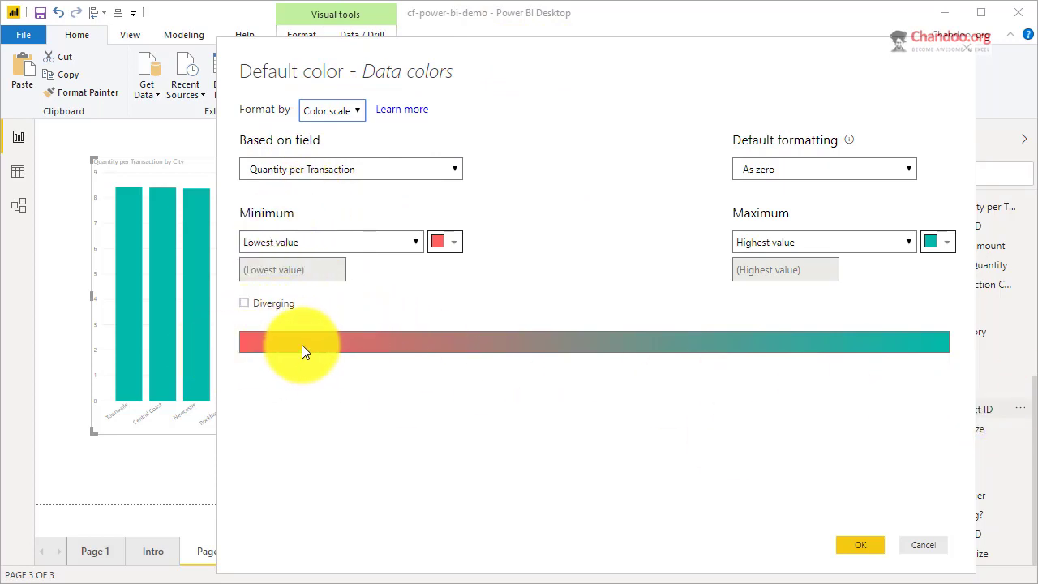
Step: Turn on the Diverging red-yellow-teal color scale and apply it to the bars
left_click(262, 303)
left_click(240, 303)
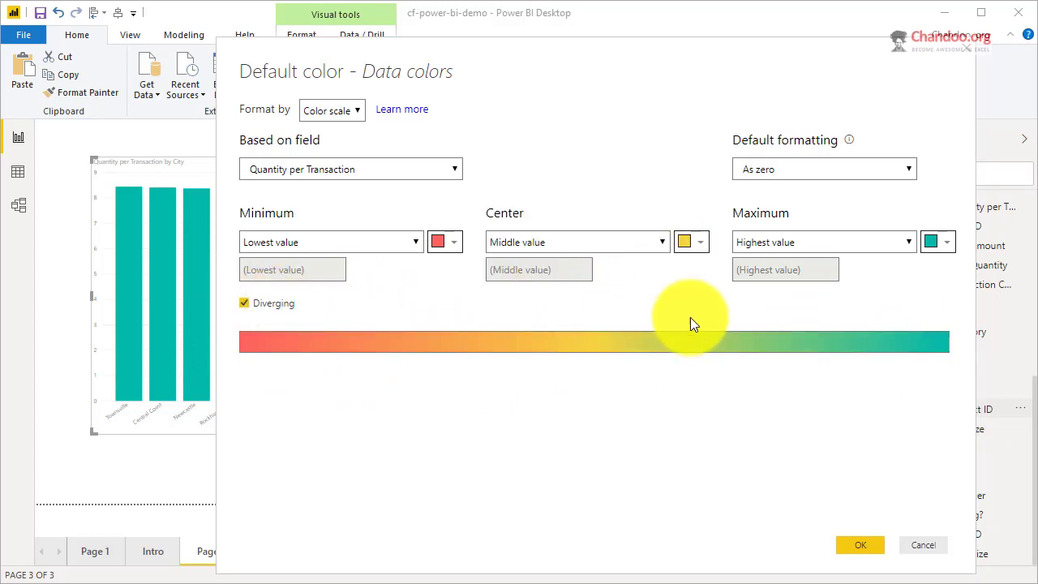
left_click(874, 546)
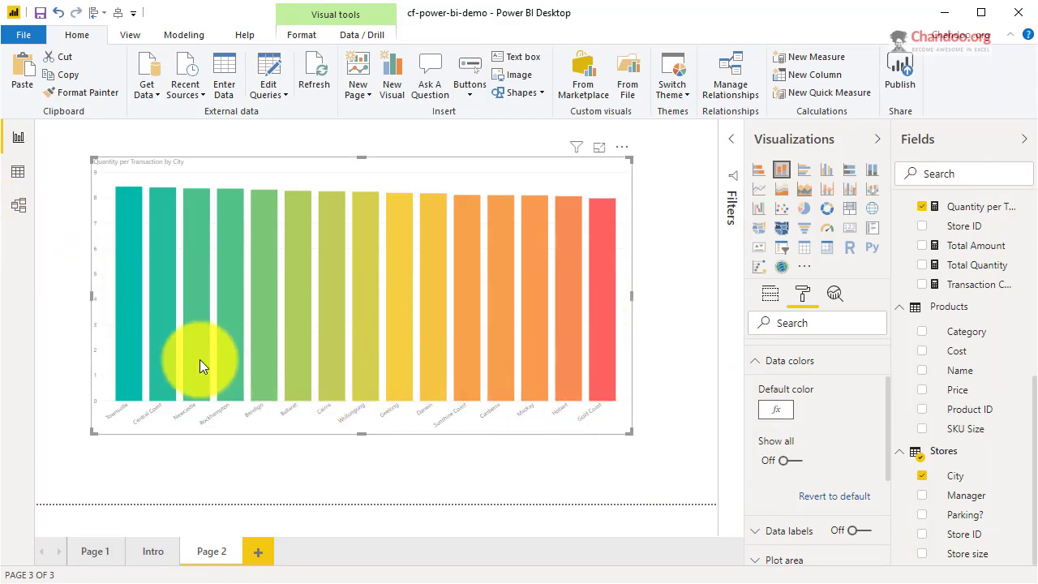
Step: Reopen Default color conditional formatting and expand the Format by style dropdown
mouse_move(207, 358)
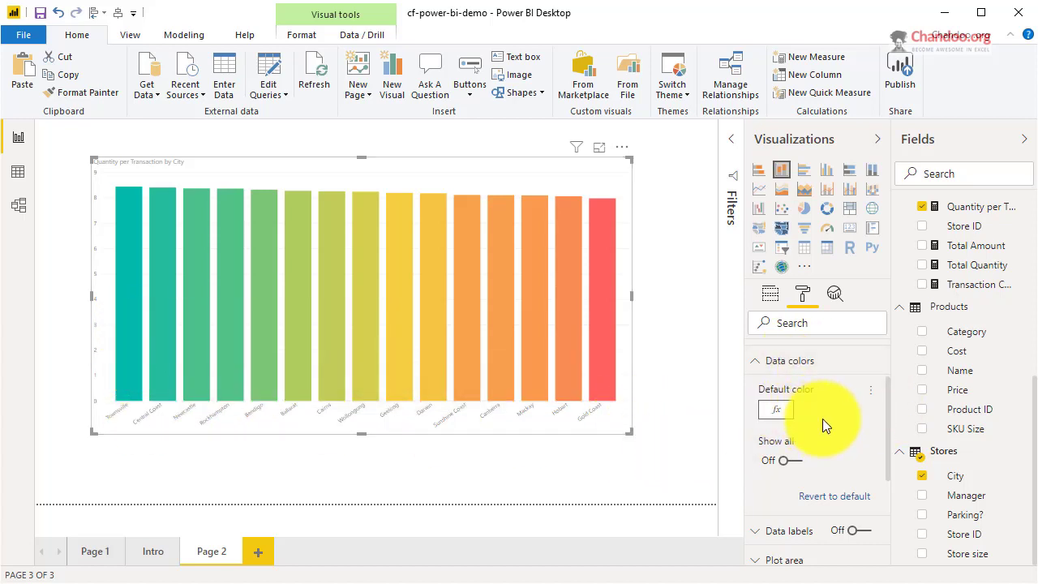
right_click(879, 397)
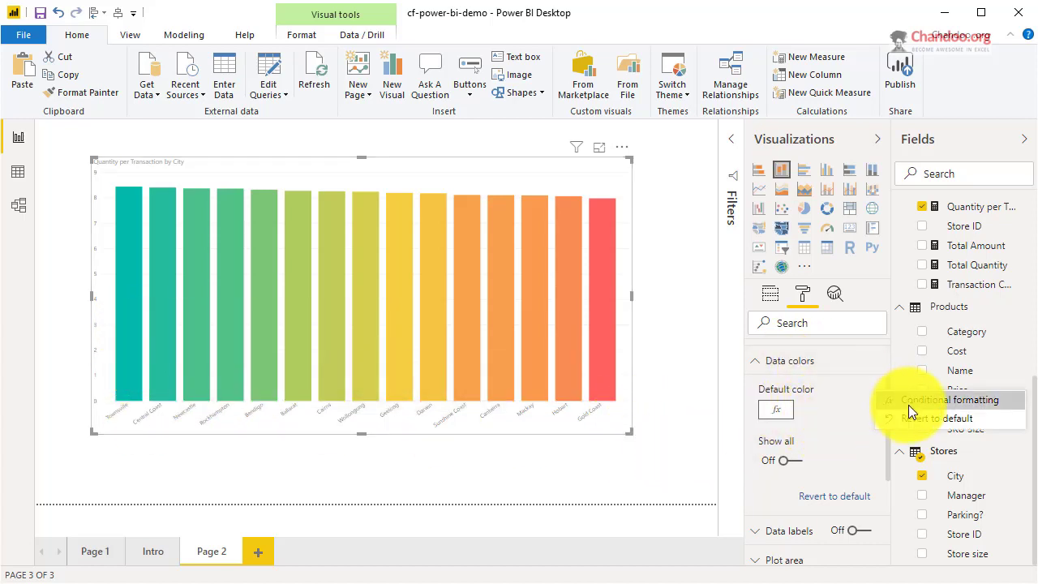
left_click(907, 400)
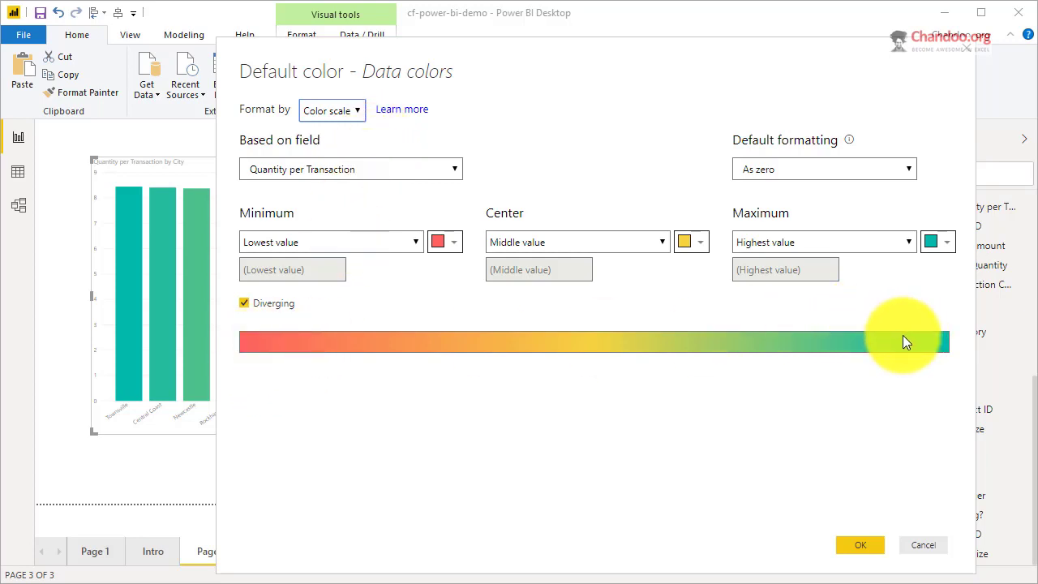
left_click(349, 109)
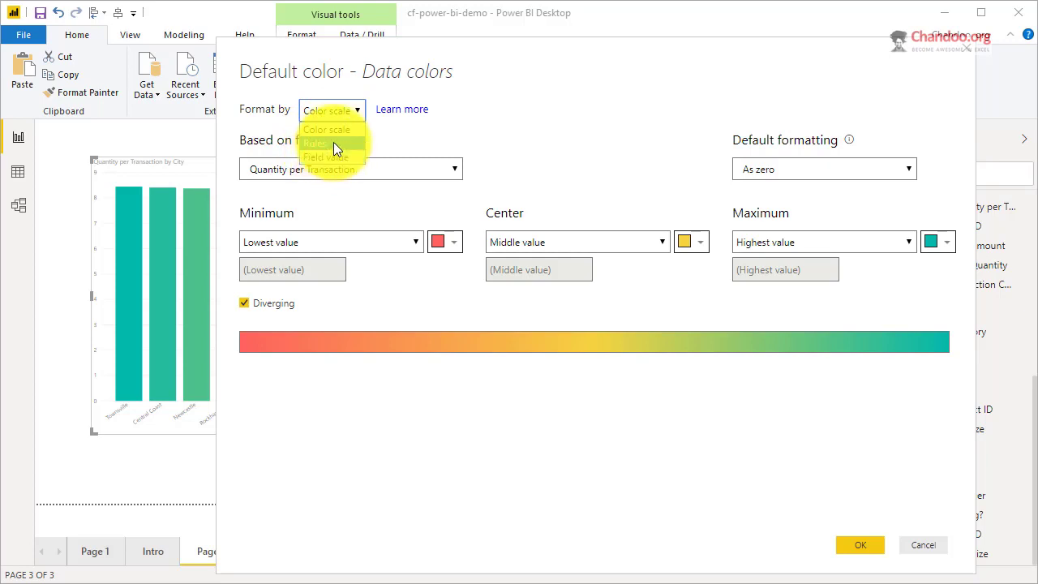
Step: Switch to Rules on Quantity per Transaction: red from 0 (number) to under 8.2
left_click(334, 143)
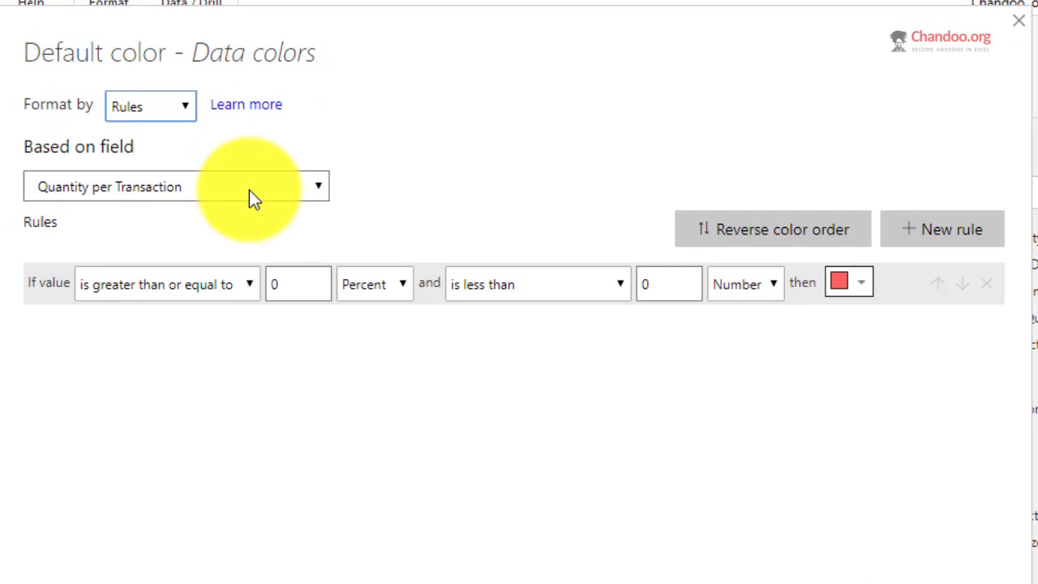
left_click(296, 186)
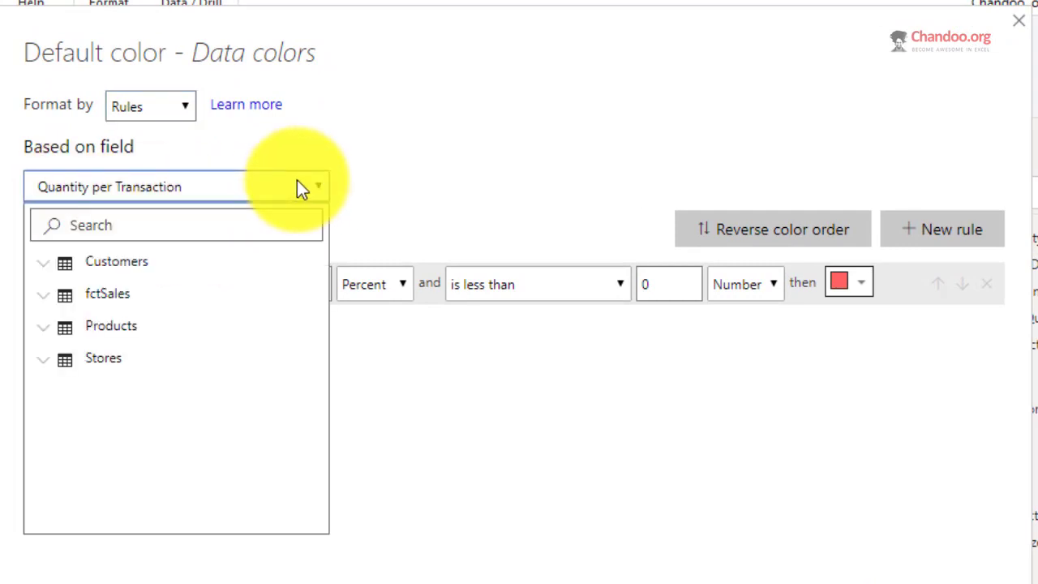
left_click(298, 188)
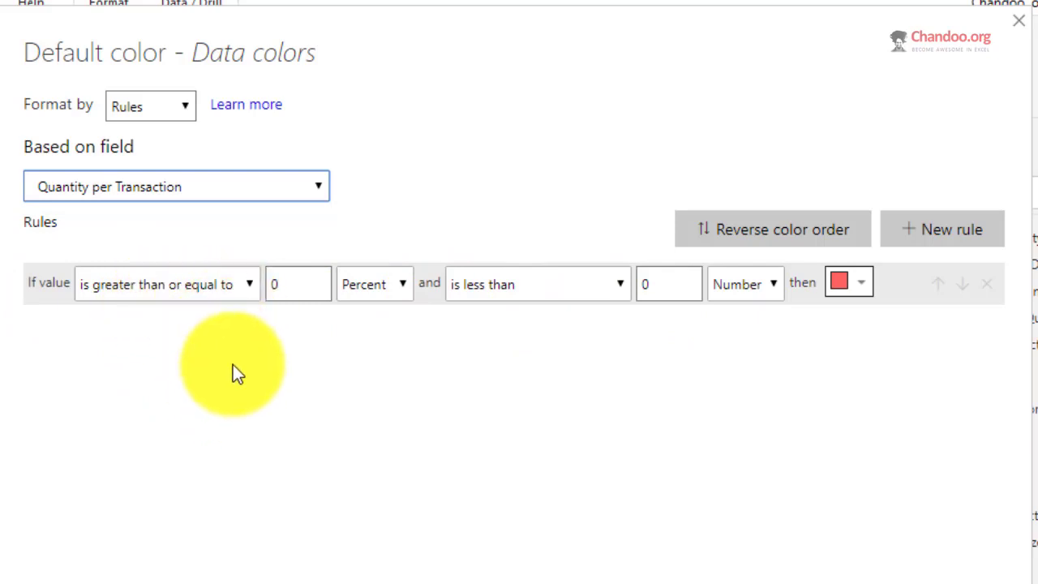
left_click(155, 285)
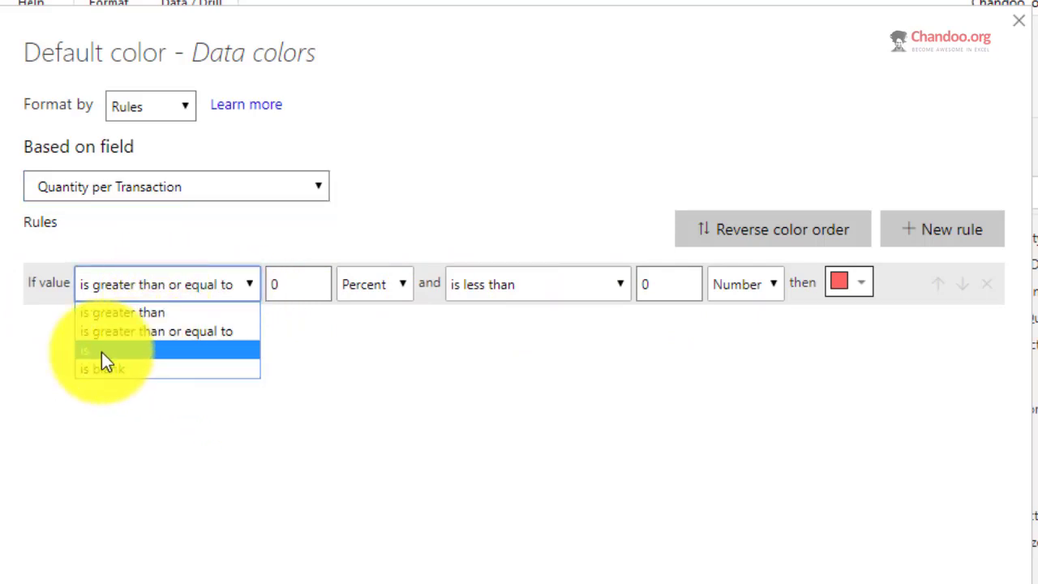
left_click(351, 353)
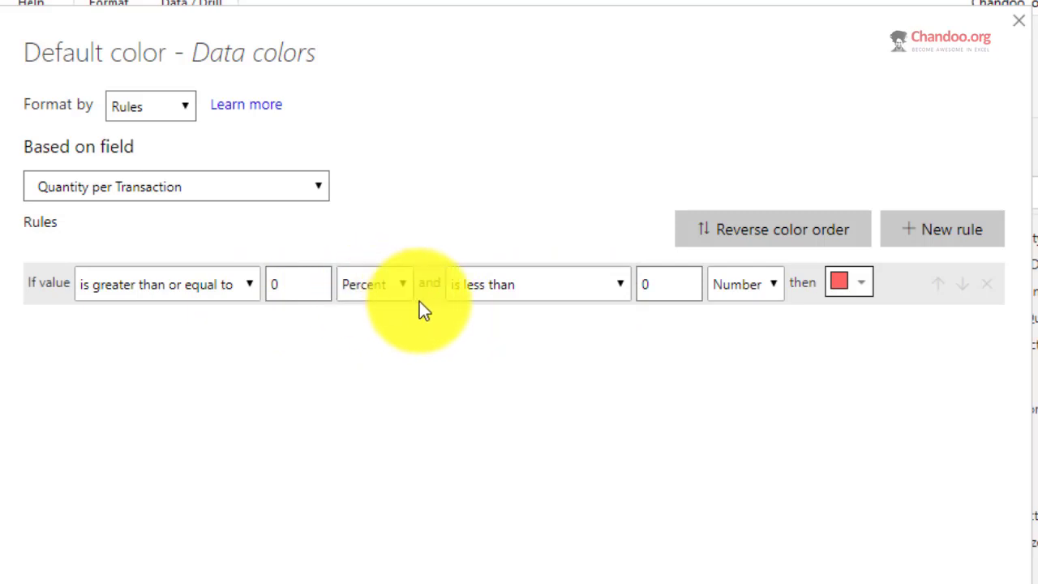
left_click(308, 290)
type("0")
left_click(378, 286)
left_click(380, 316)
left_click(675, 278)
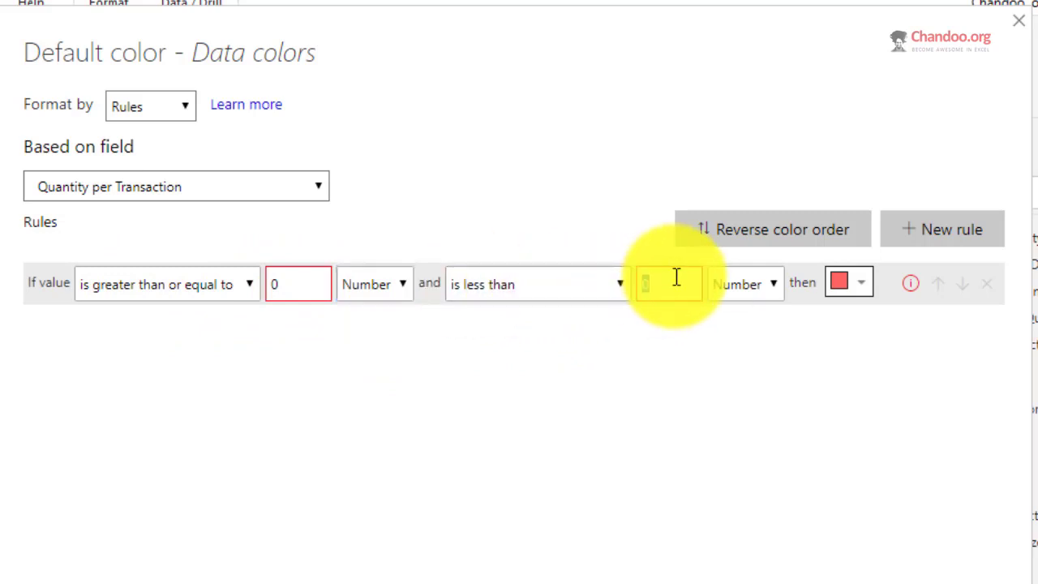
type("8.2")
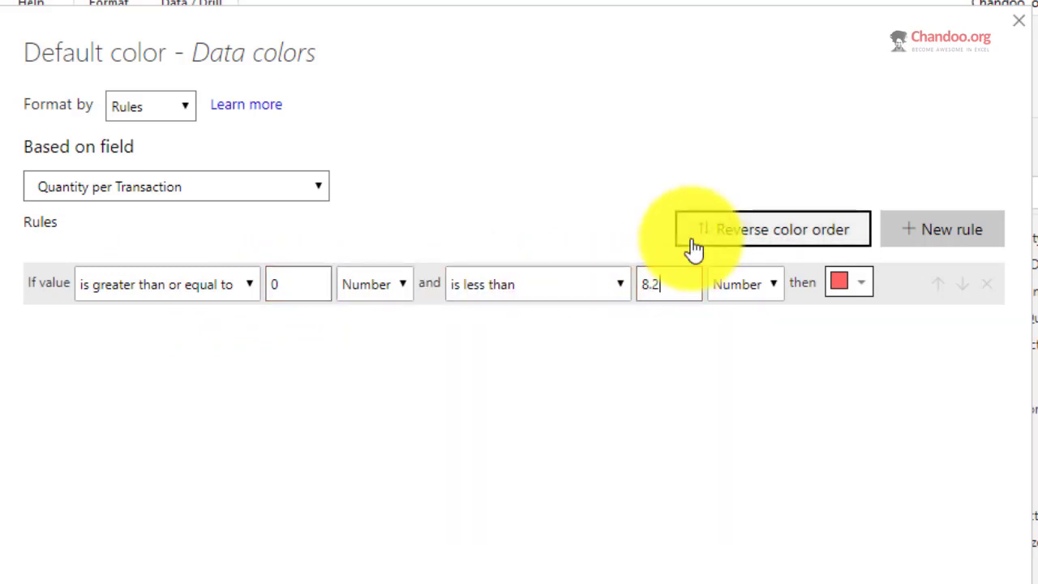
Step: Add a second rule from 8.2 to under 999 colored light grey
left_click(935, 250)
left_click(292, 323)
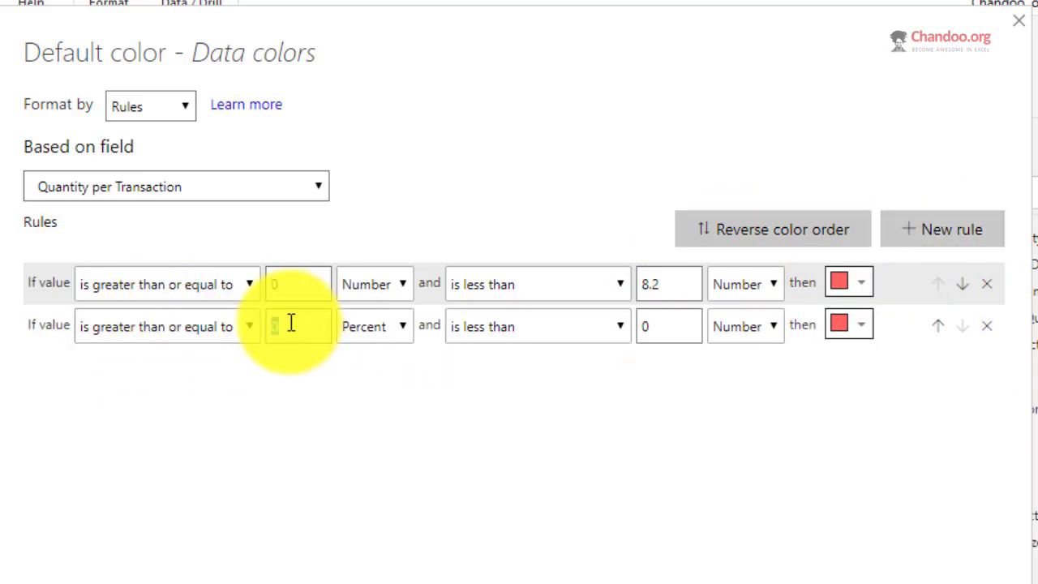
type("8.2")
key("Tab")
left_click(604, 334)
left_click(604, 332)
left_click(660, 327)
type("999")
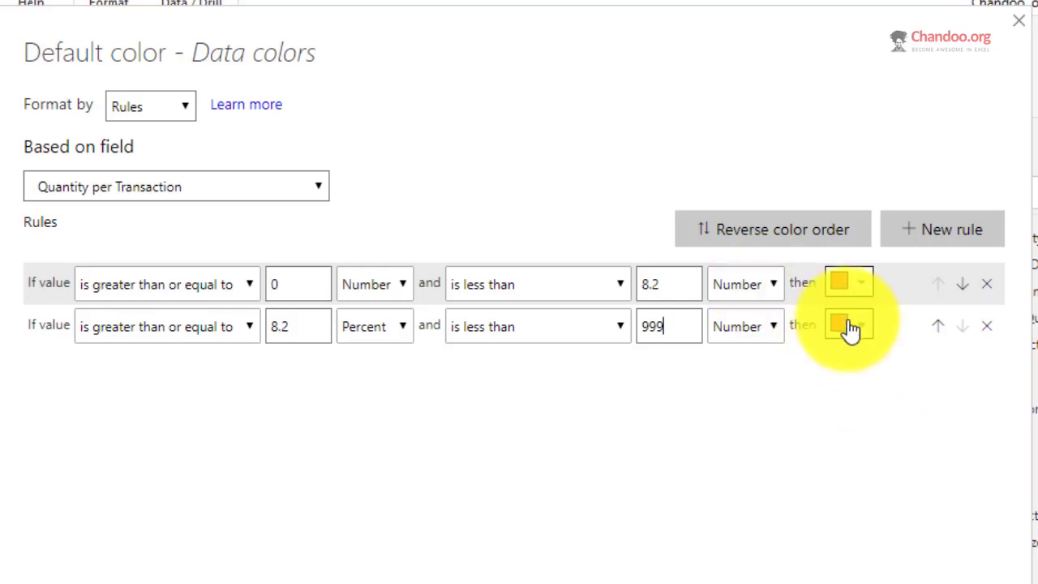
left_click(851, 329)
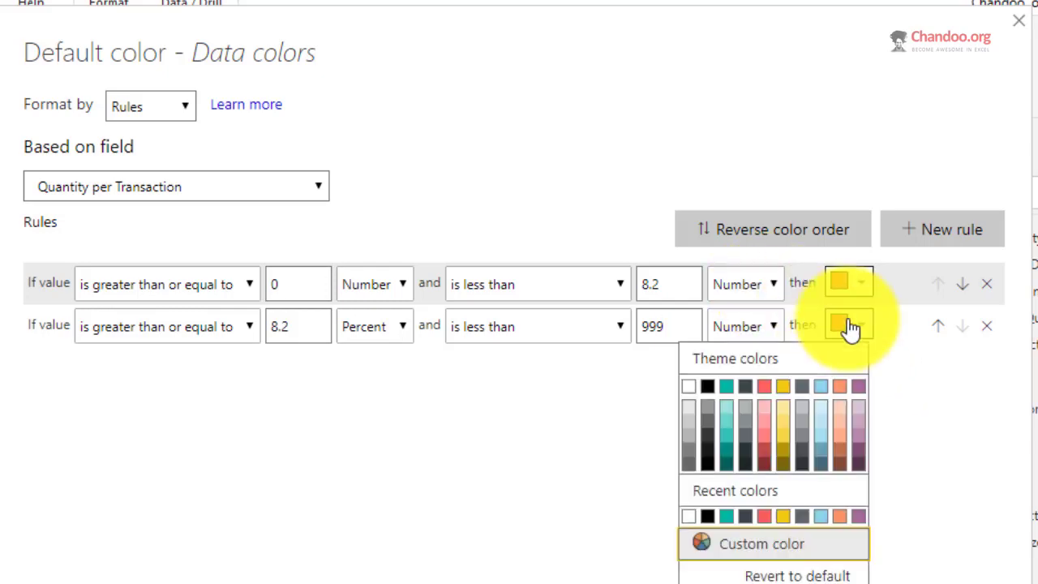
left_click(745, 411)
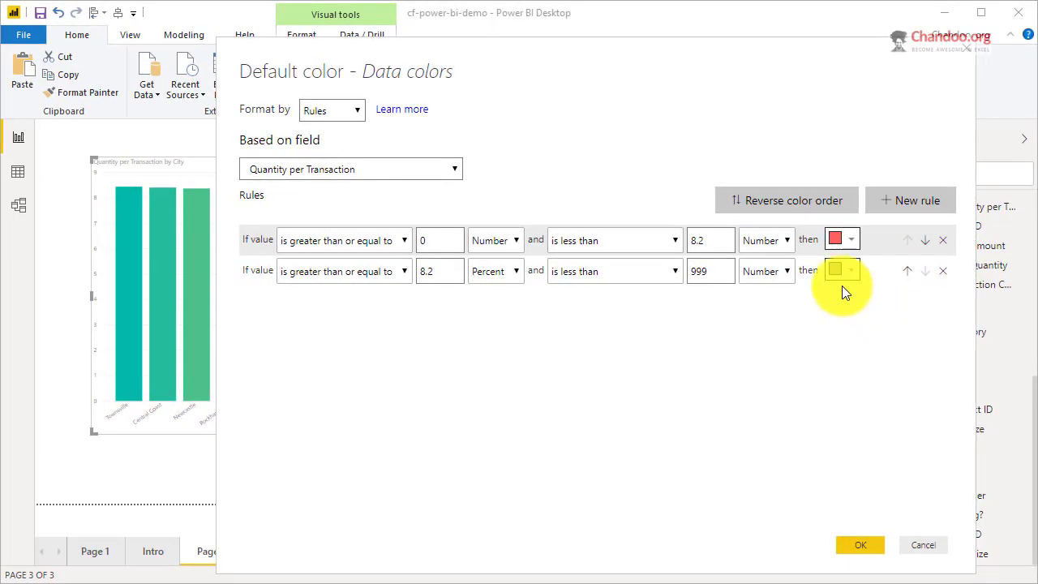
Step: Apply the rules, then change the grey rule's minimum from Percent to Number and reapply
left_click(864, 546)
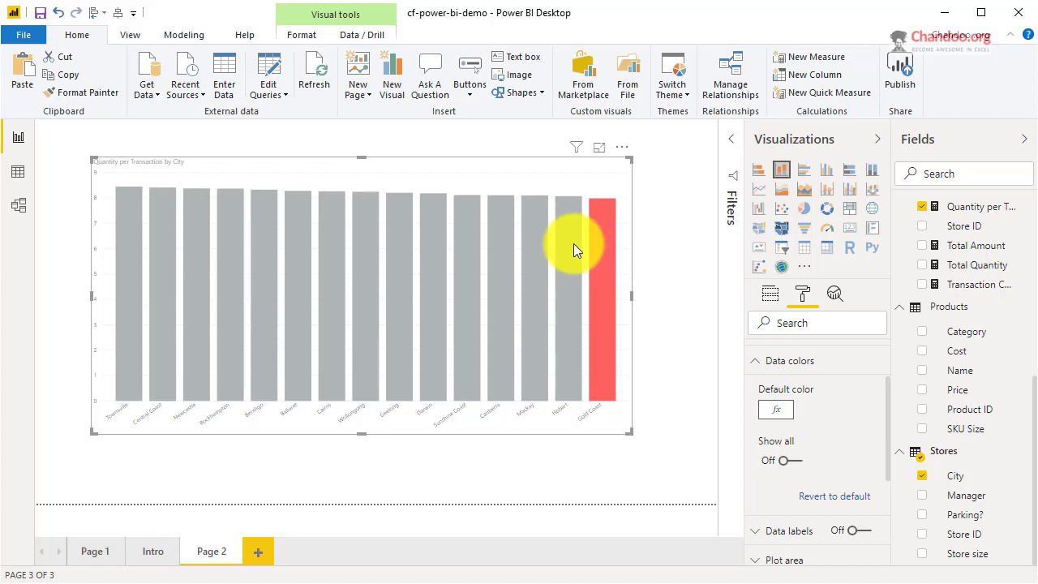
mouse_move(573, 250)
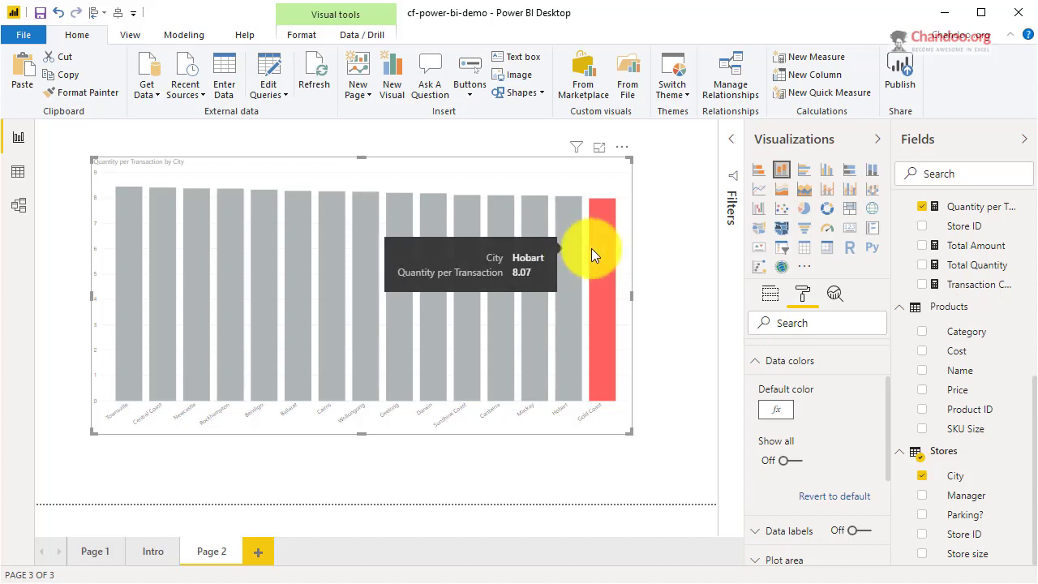
left_click(881, 394)
left_click(907, 403)
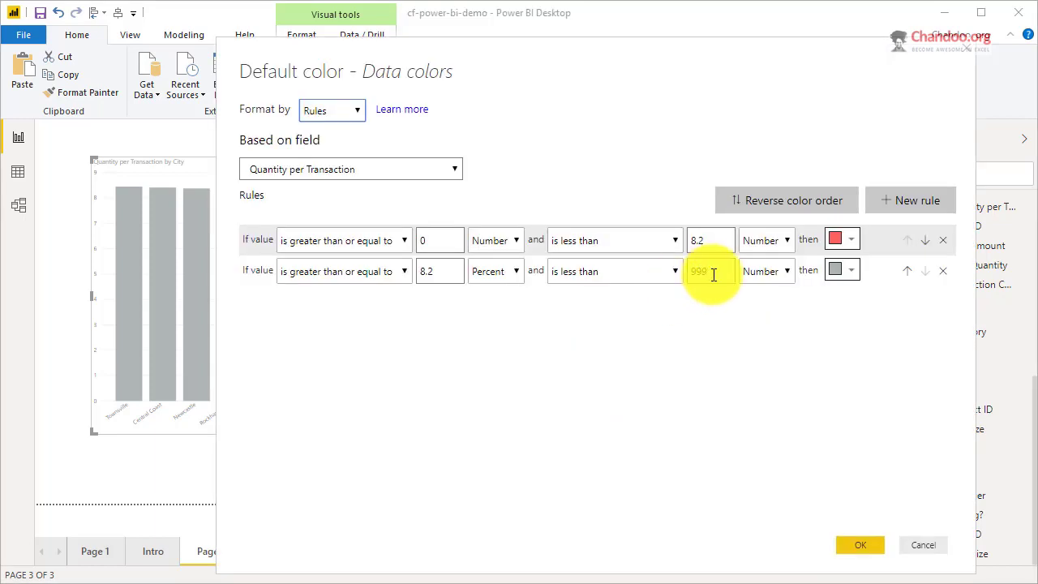
left_click(511, 276)
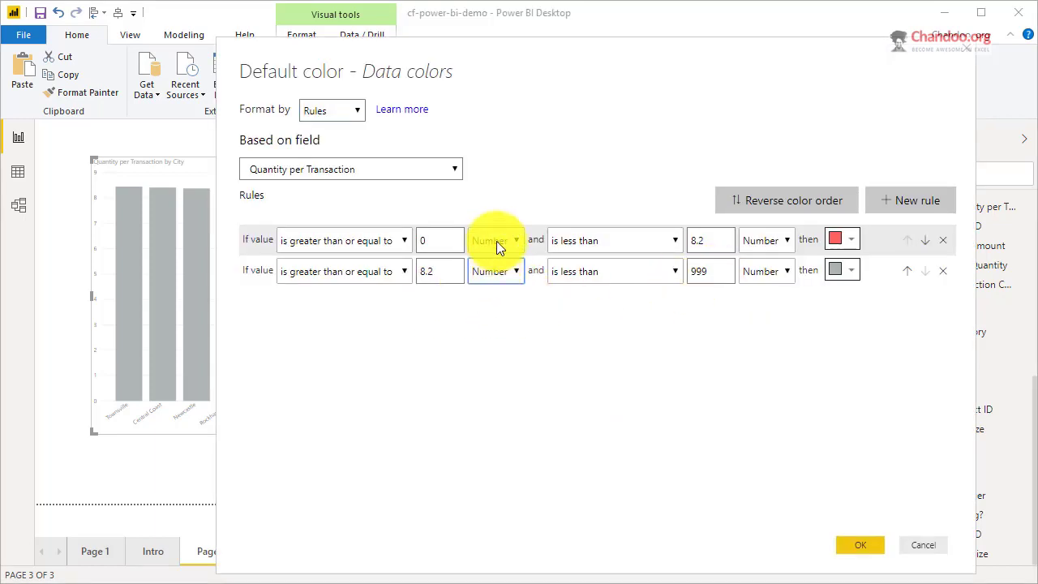
left_click(858, 545)
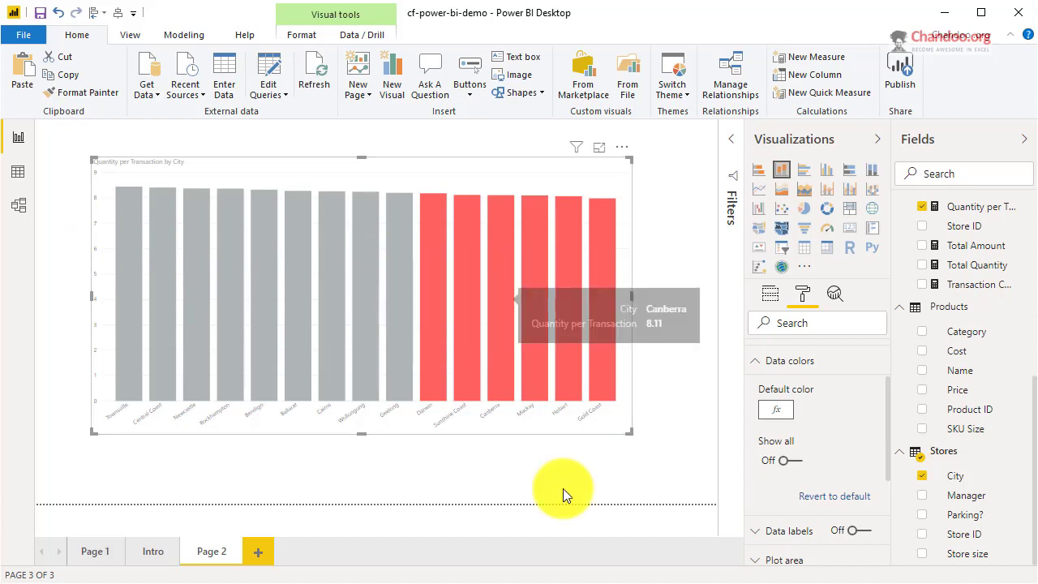
Step: Deselect the chart to show six red and nine grey city bars
left_click(475, 473)
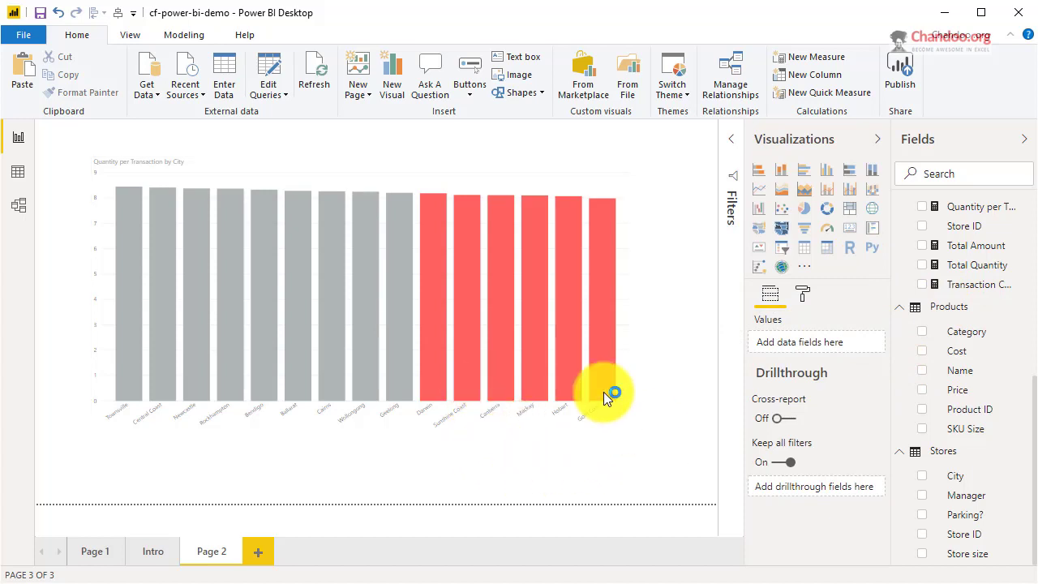
mouse_move(121, 191)
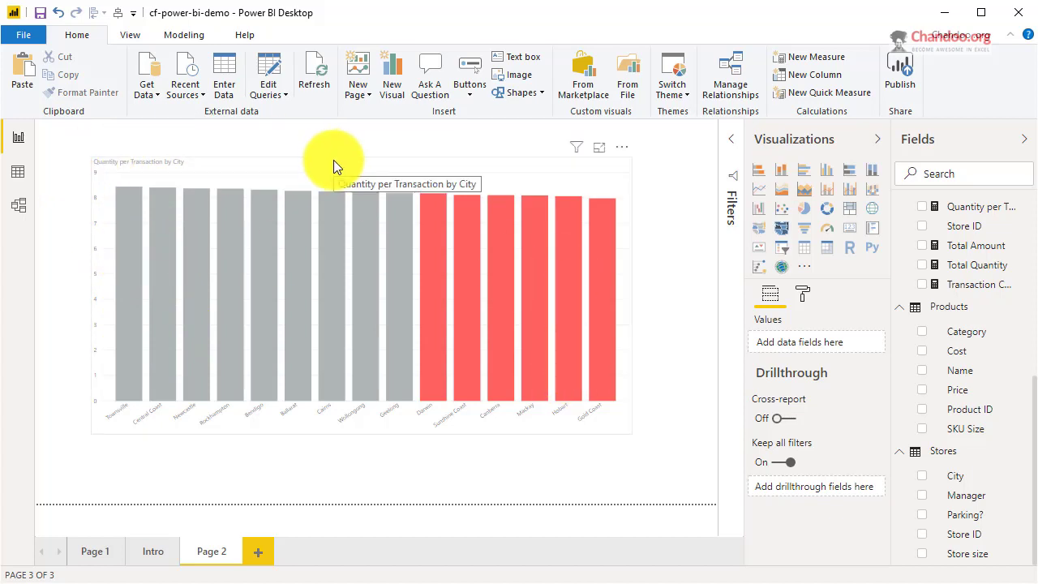
scroll(985, 304, "up", 3)
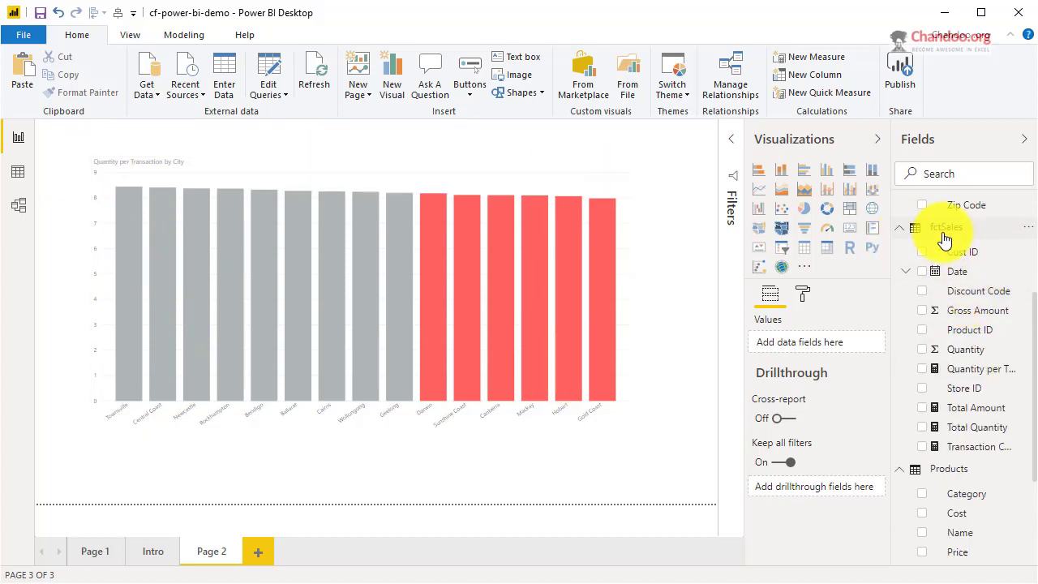
Step: Start a fctSales measure 'Quantity per Transaction (all cities)' = CALCULATE([Quantity per Transaction],
right_click(942, 234)
key("Escape")
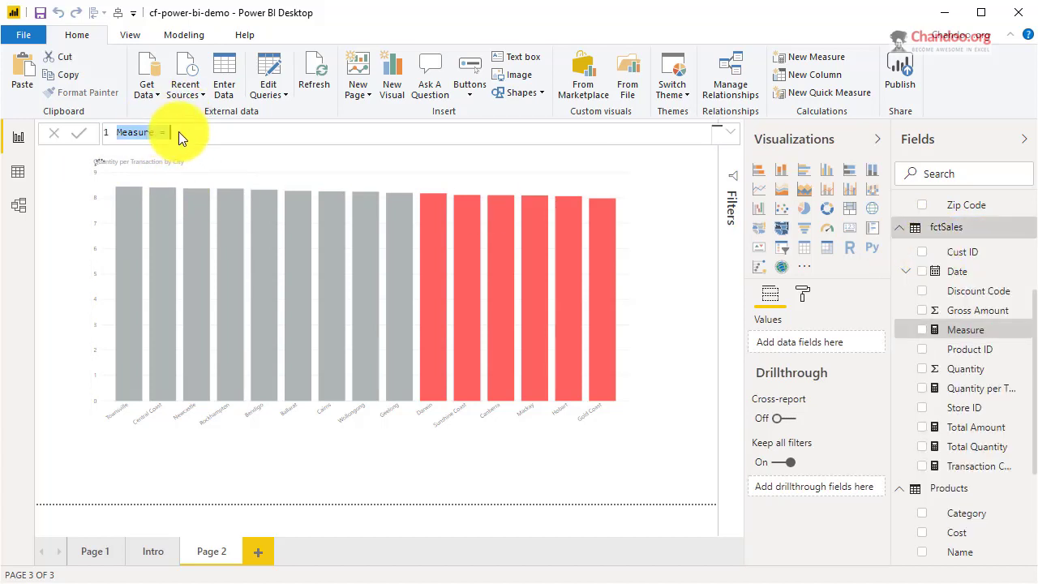
type("C")
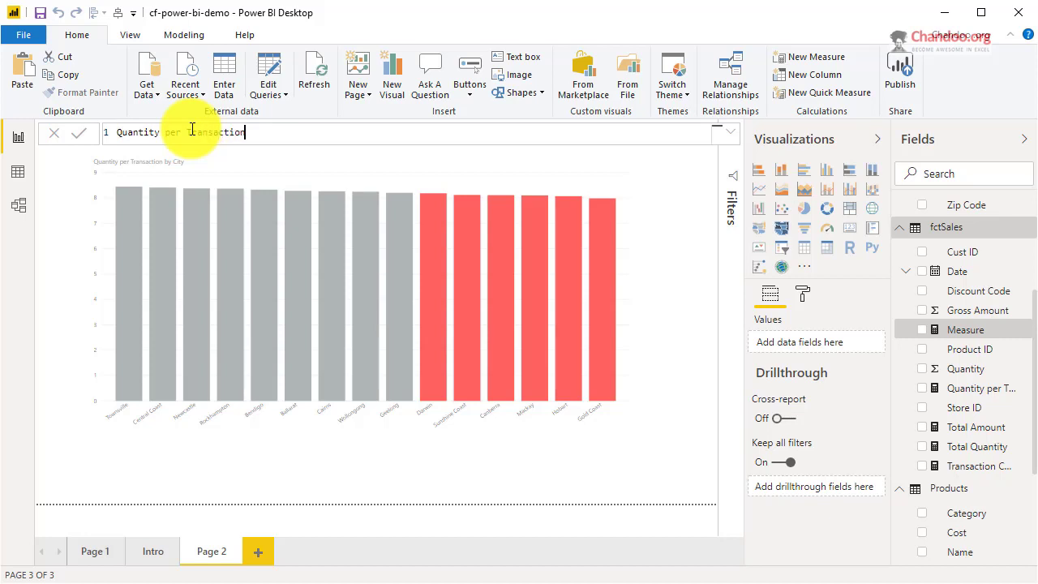
scroll(203, 129, "up", 2, "ctrl")
scroll(354, 138, "up", 1, "ctrl")
type("(all cities) =")
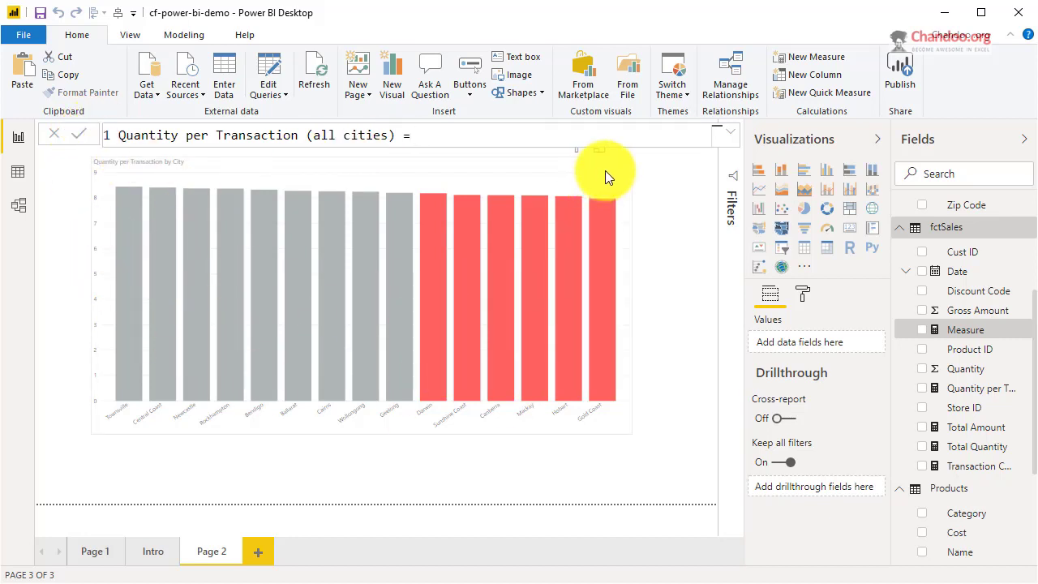
type("cal")
key("Tab")
type("[")
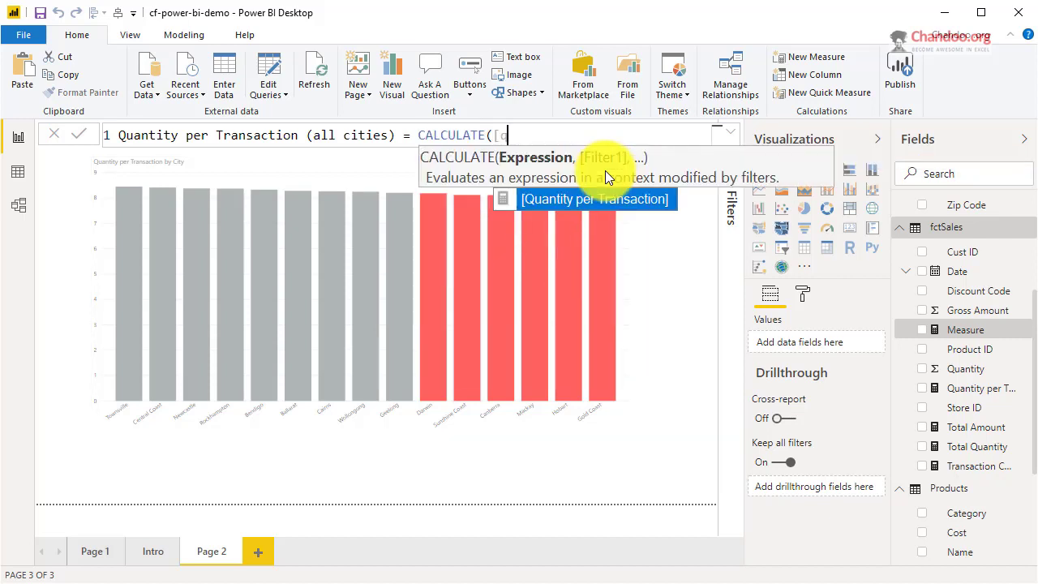
key("Tab")
type(",")
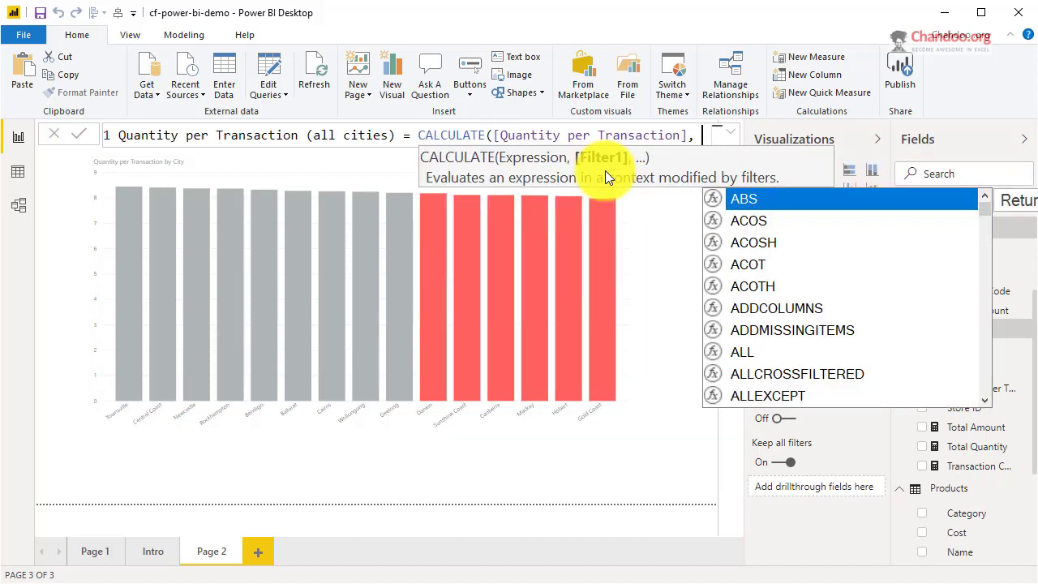
Step: Finish the formula with ALL(Stores) on indented lines and commit the measure
left_click(418, 135)
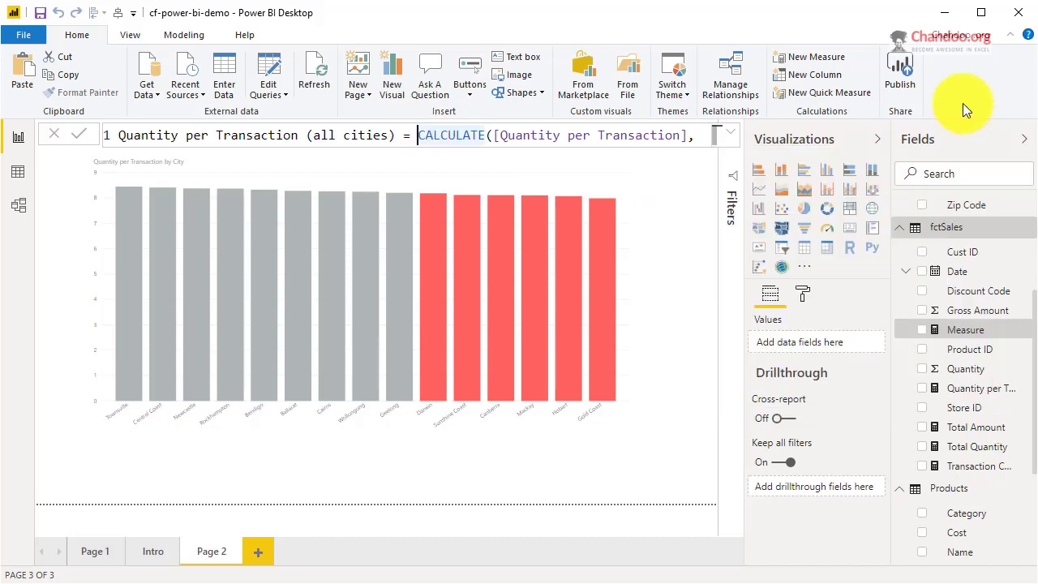
key("shift+Return")
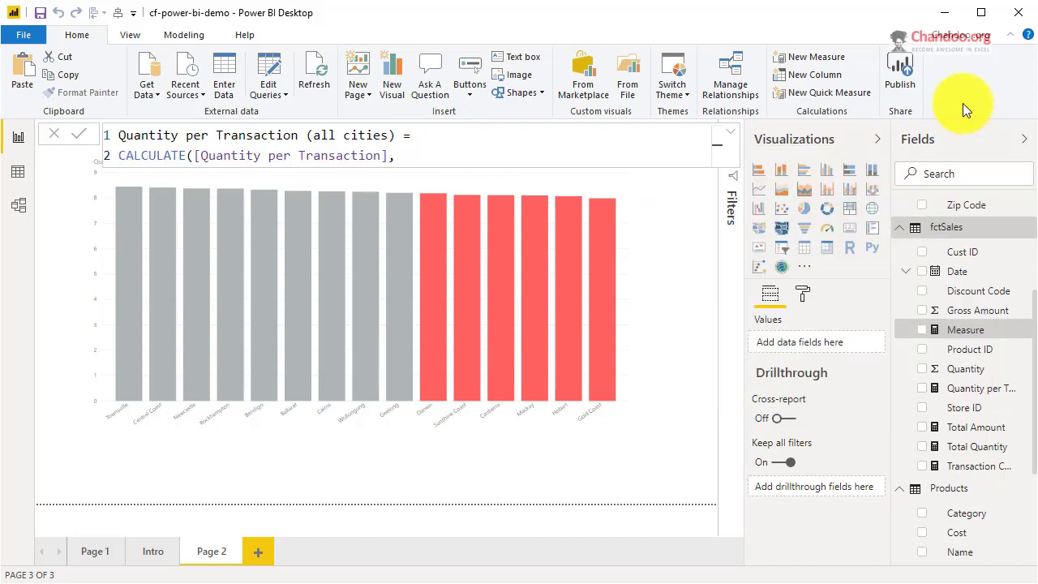
key("Tab")
left_click(447, 161)
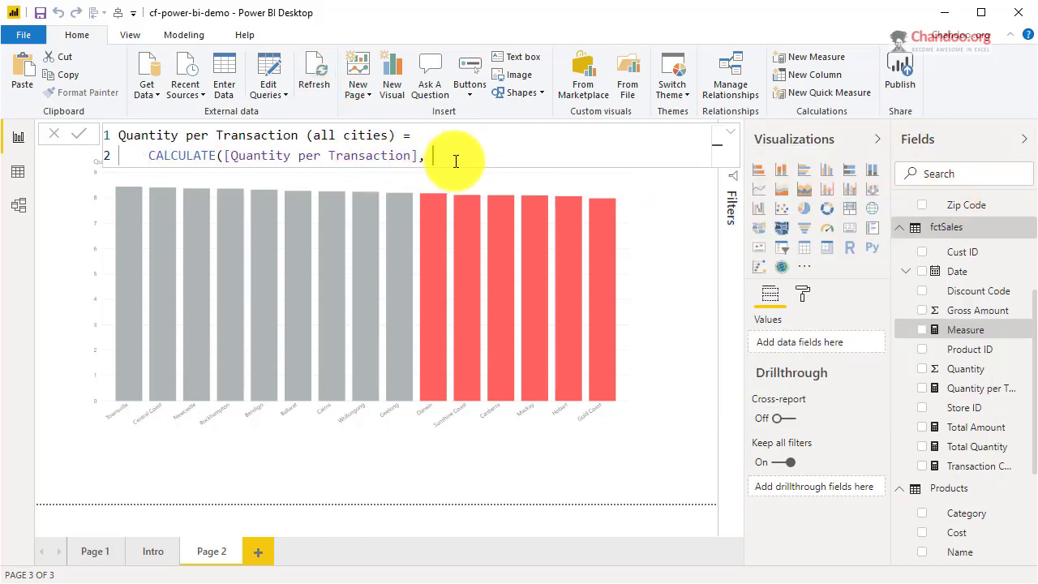
key("shift+Return")
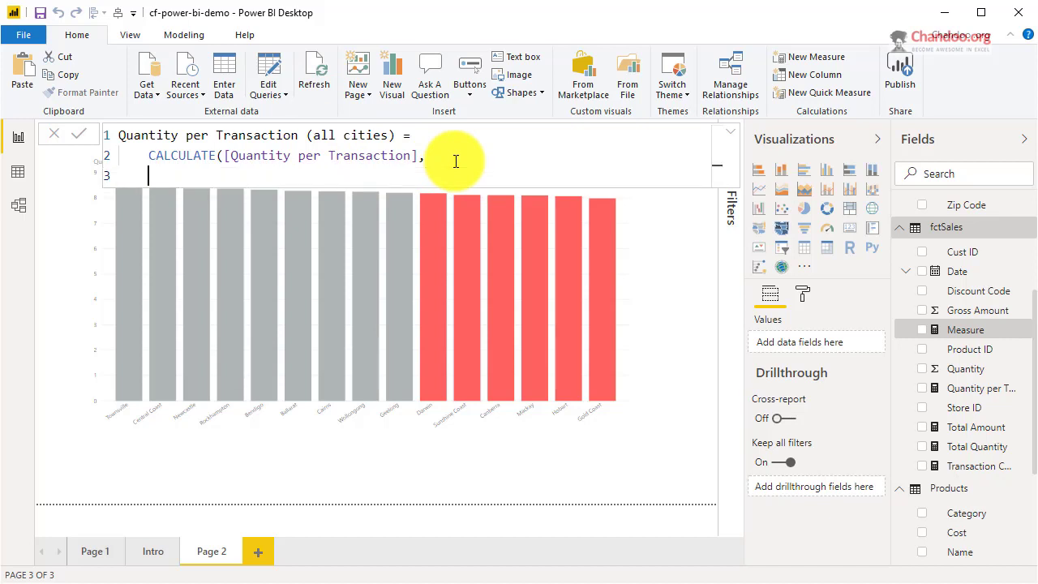
type("all(")
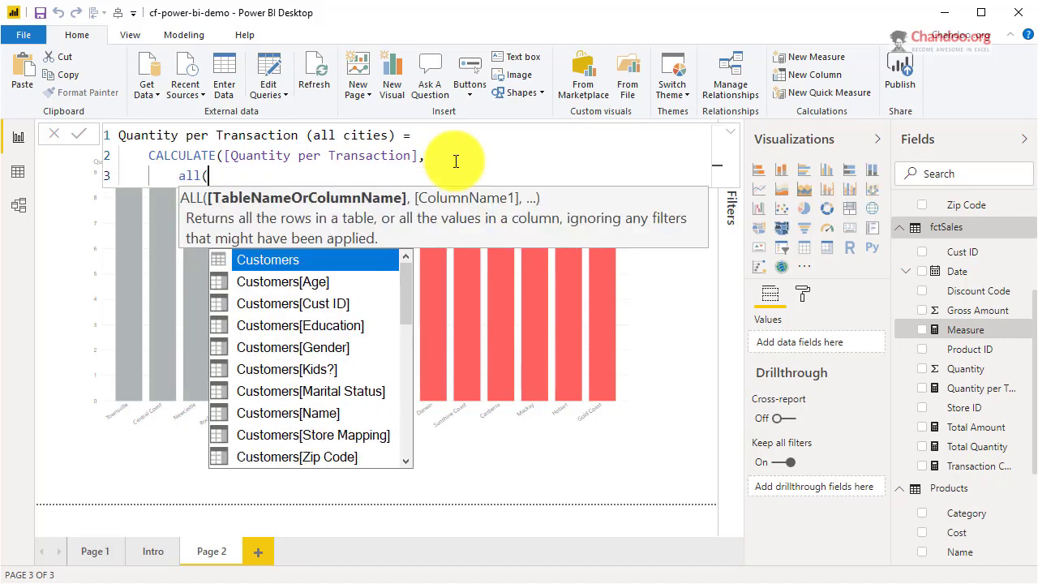
type("stores")
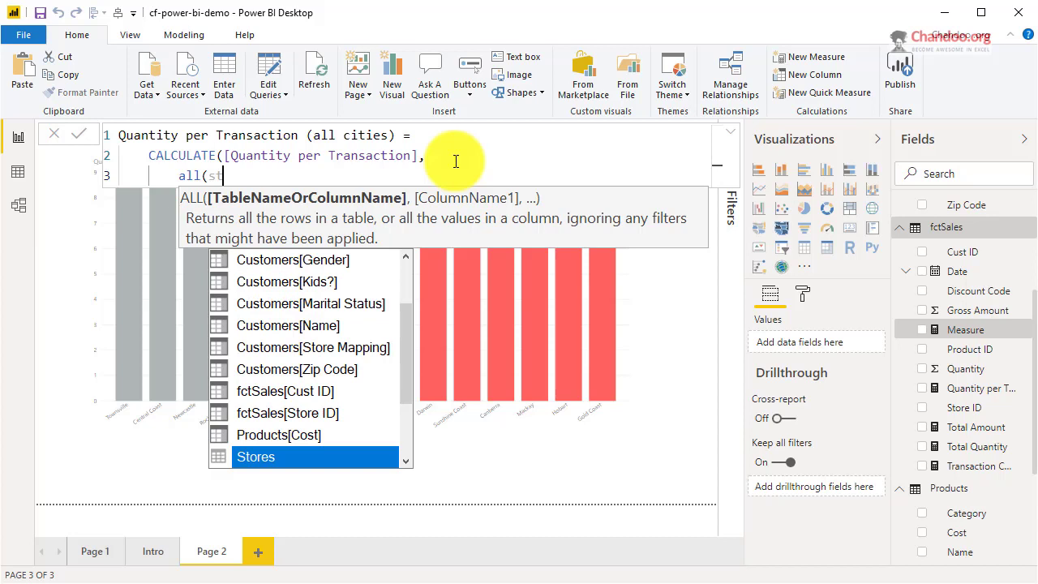
key("Tab")
type("))")
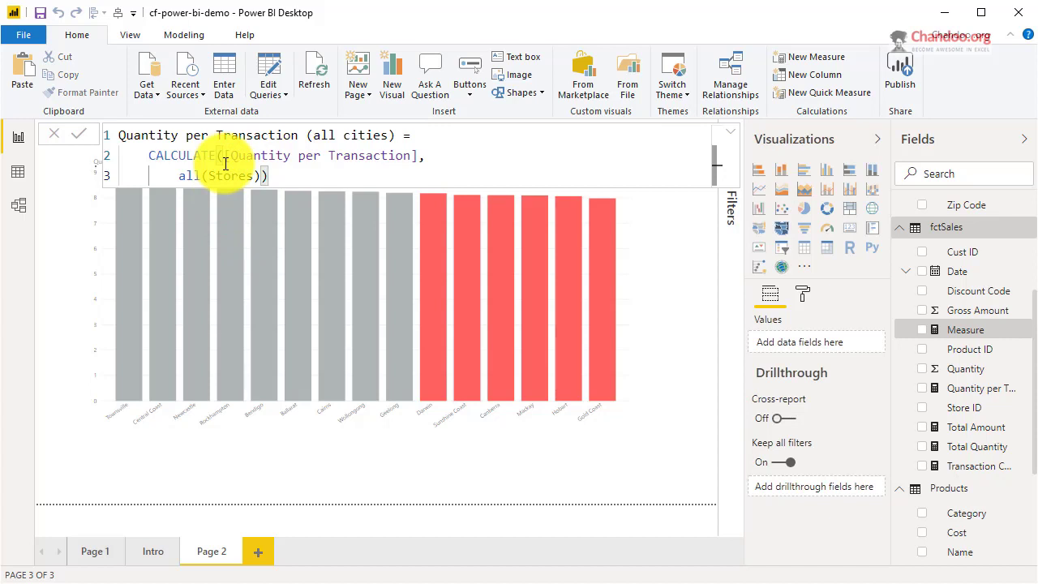
key("Return")
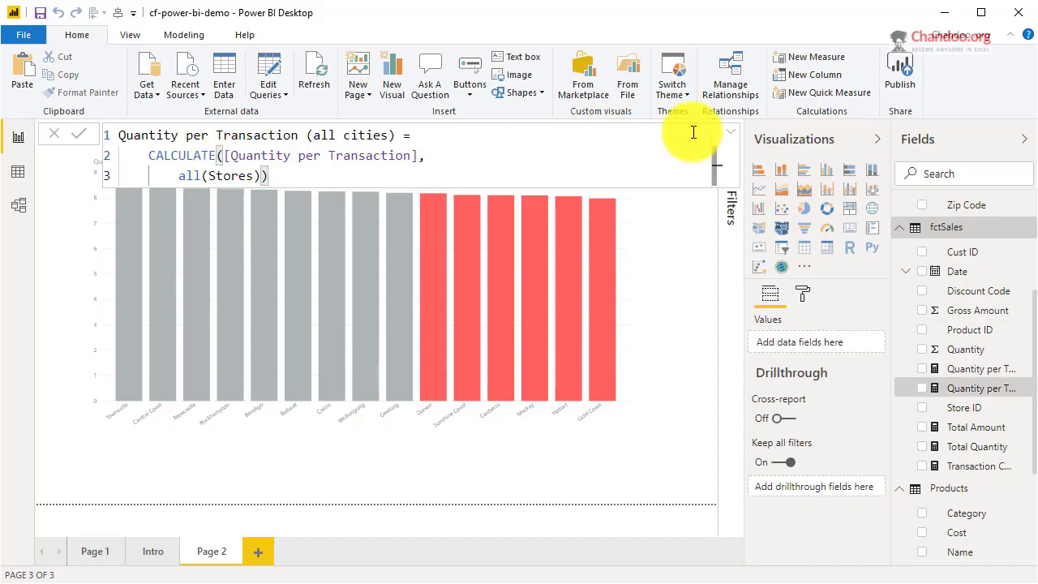
left_click(730, 133)
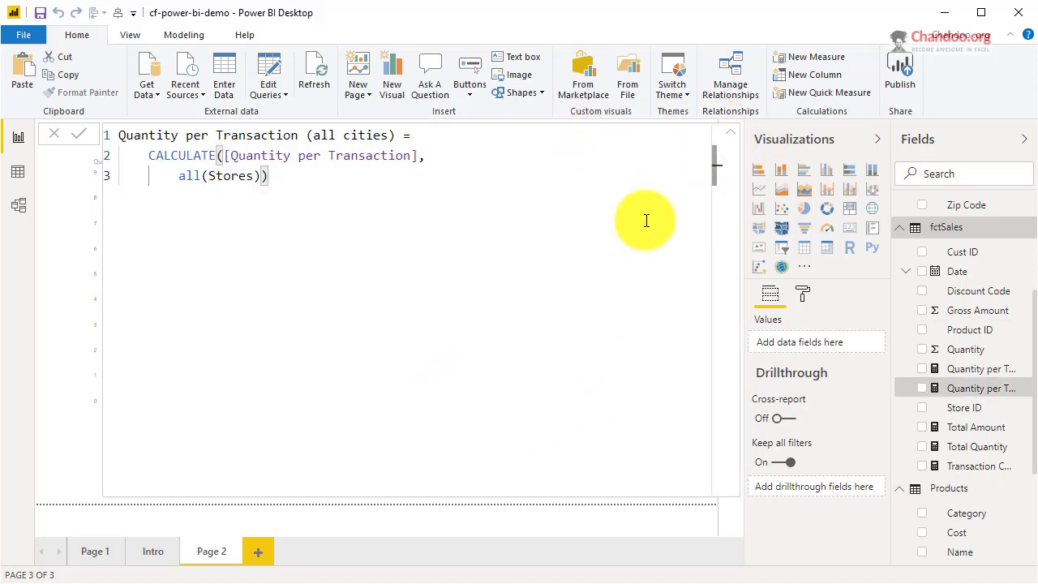
left_click(731, 133)
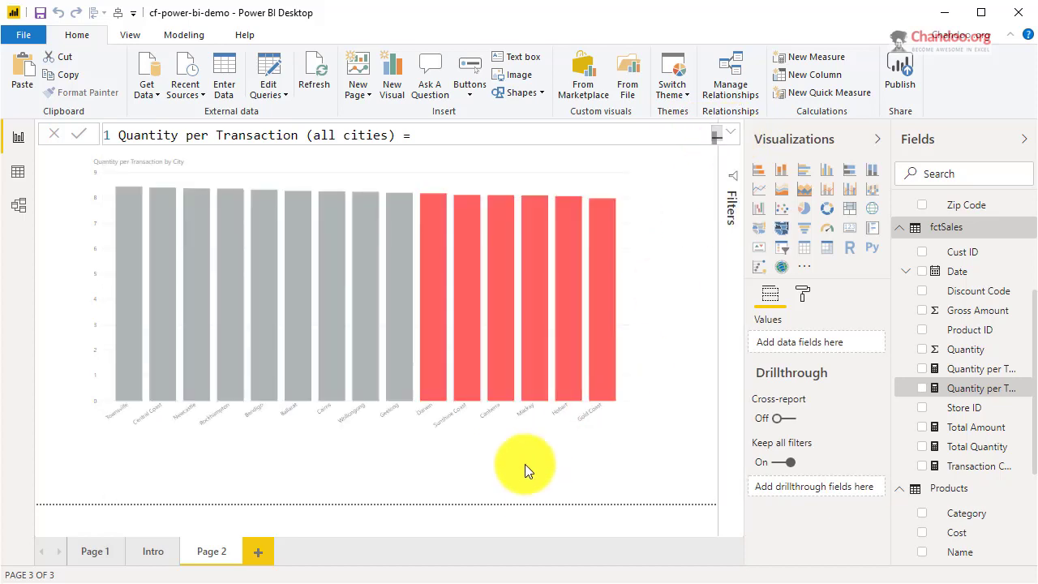
Step: Shrink the city column chart into the top-left corner of the page
left_click(194, 167)
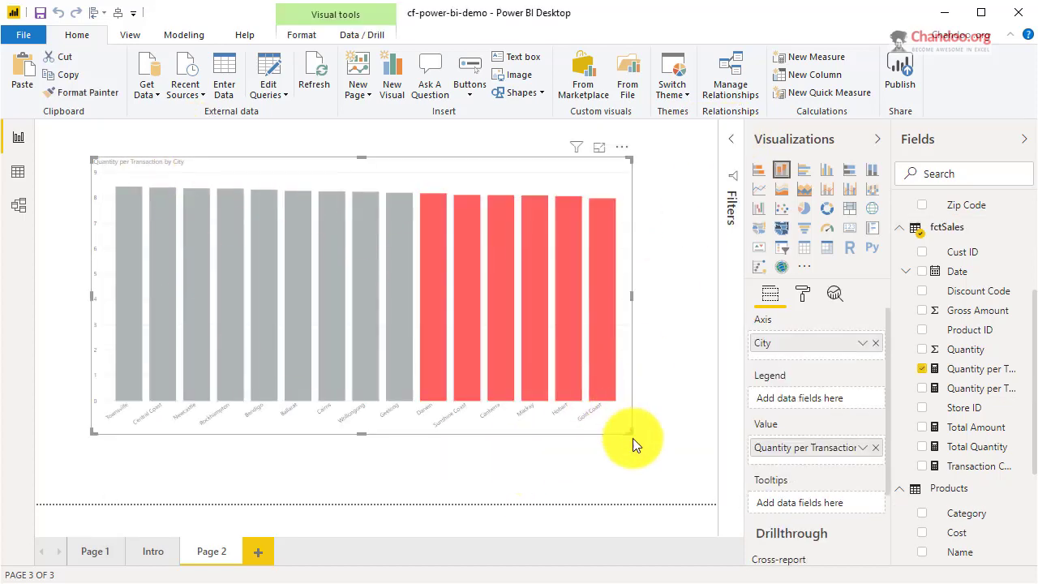
left_click_drag(625, 433, 278, 254)
left_click(369, 231)
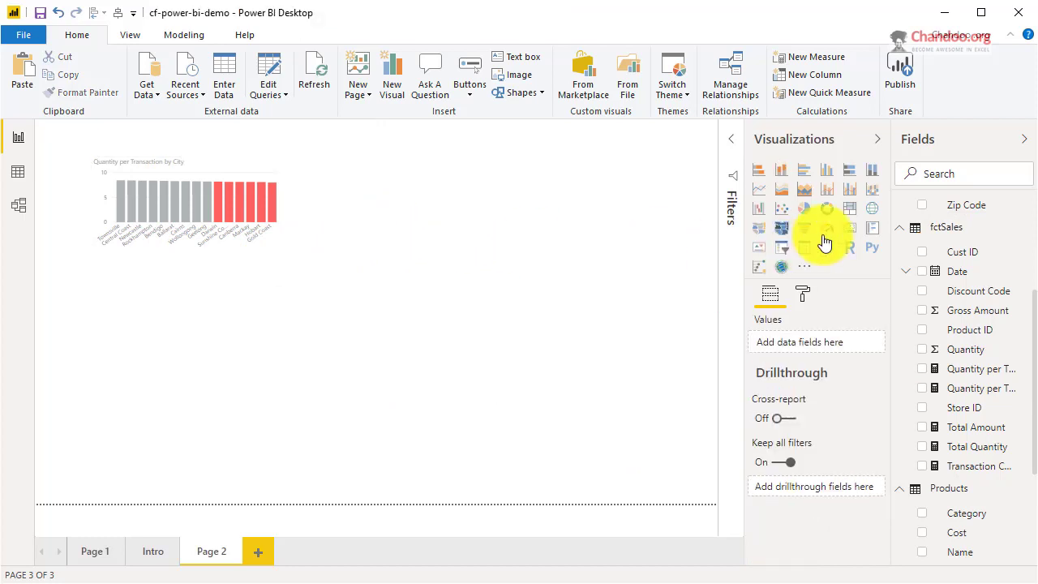
Step: Add a clustered column chart of City with Quantity per Transaction and the all-cities measure
left_click(783, 174)
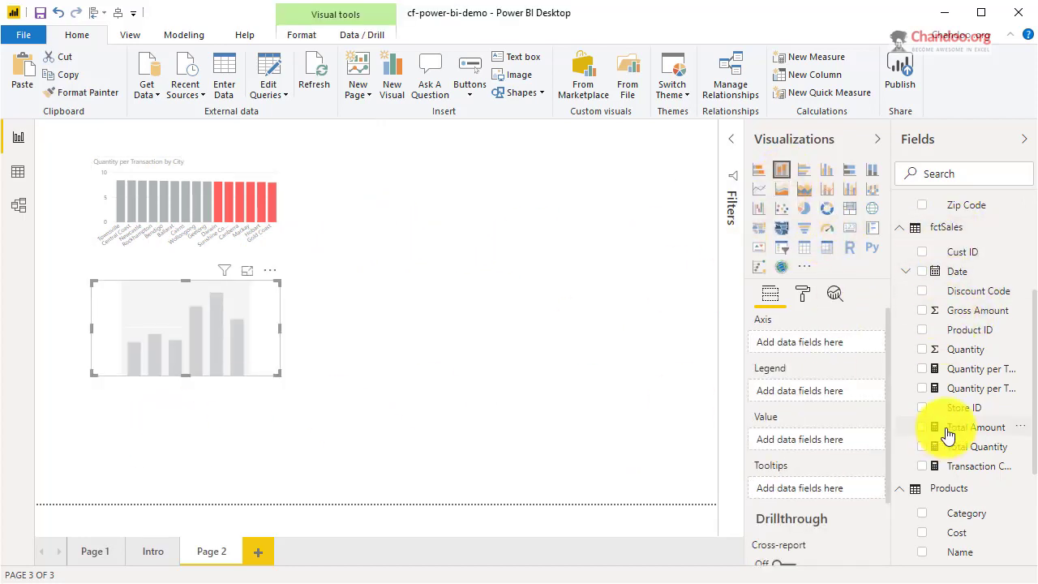
scroll(945, 462, "down", 5)
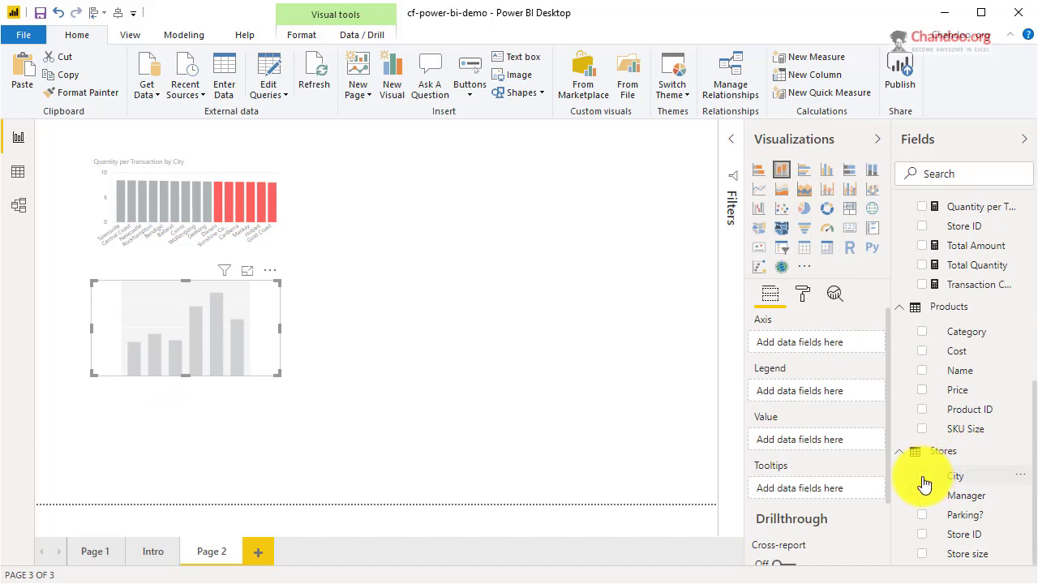
left_click(922, 477)
scroll(940, 357, "up", 2)
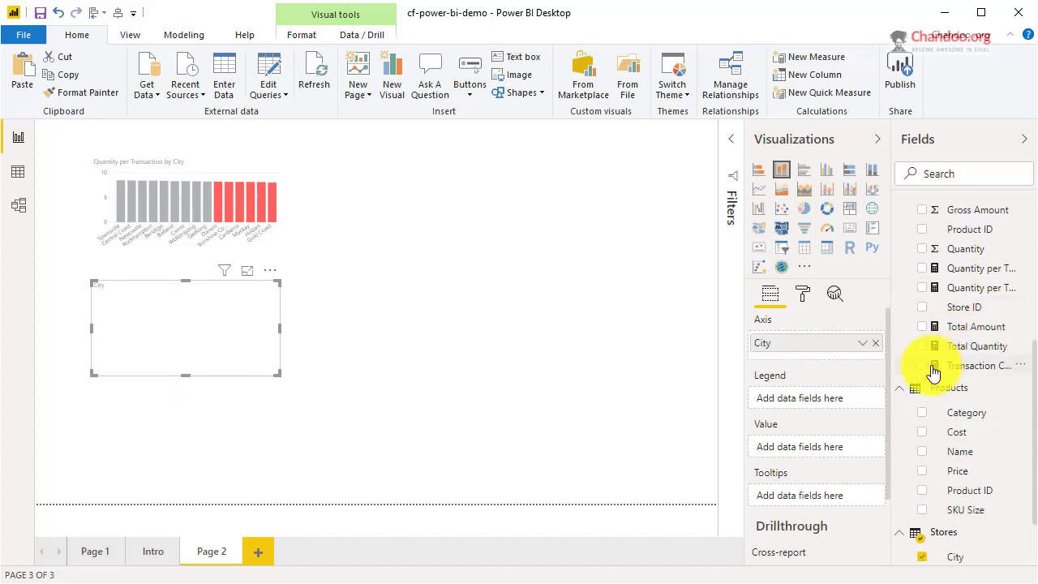
left_click(922, 268)
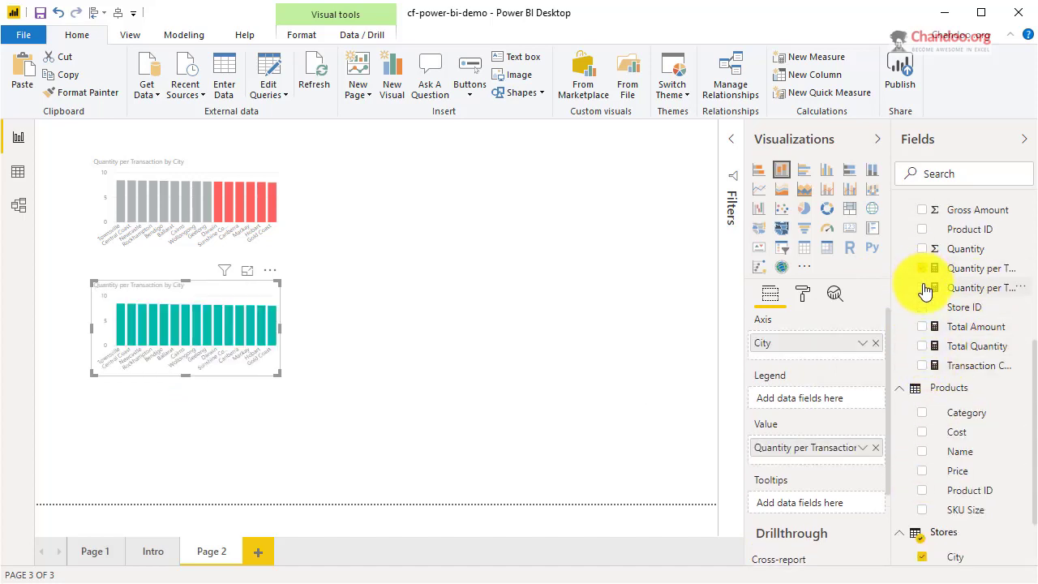
left_click(924, 289)
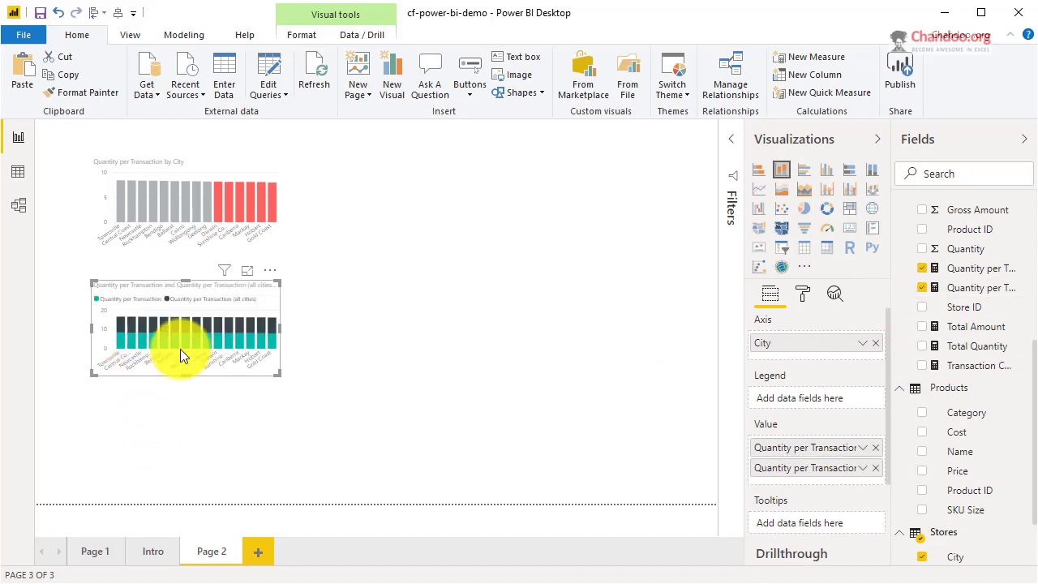
left_click(824, 172)
Step: Widen and heighten the new chart across the page
left_click_drag(281, 332, 620, 358)
left_click_drag(352, 375, 347, 501)
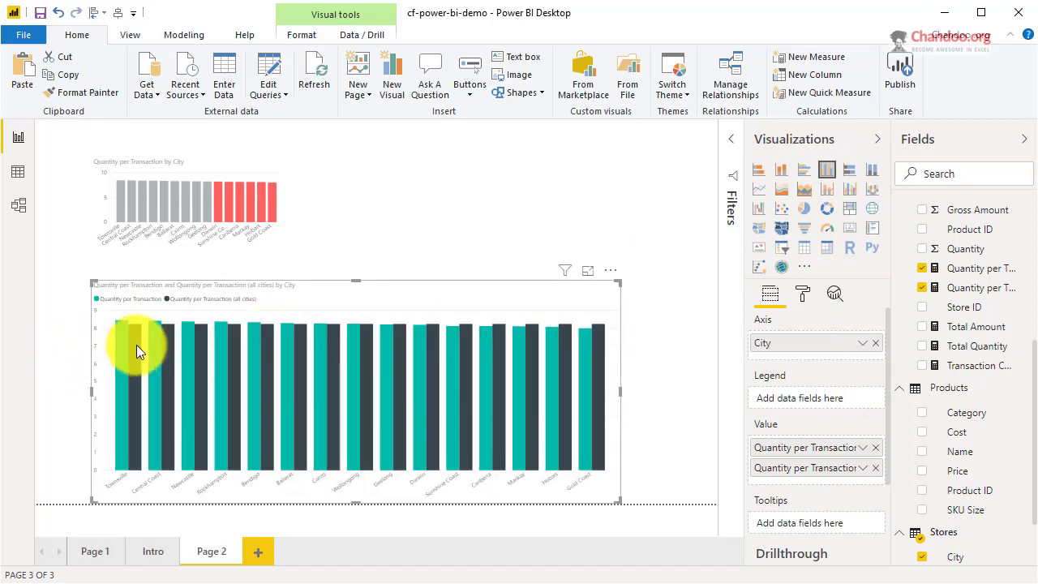
mouse_move(123, 345)
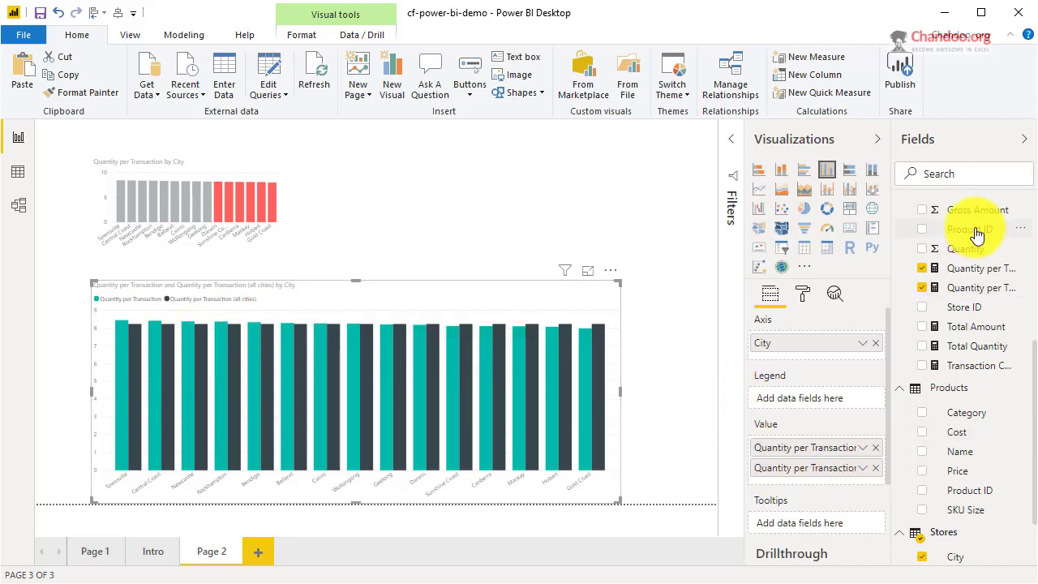
scroll(981, 255, "up", 2)
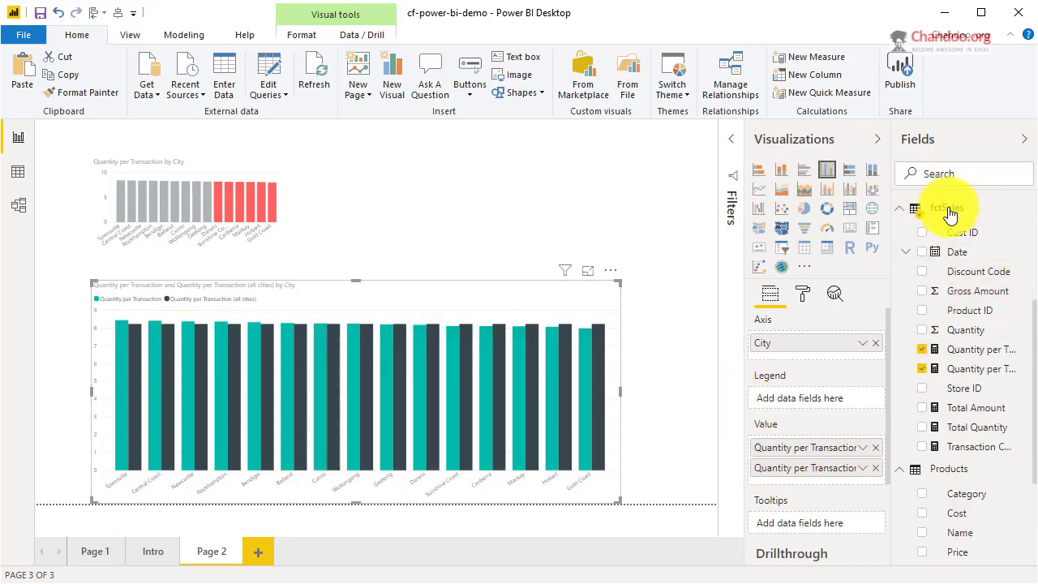
Step: Create a fctSales measure named 'Highlight rule - cities above average' using IF
right_click(938, 213)
left_click(937, 232)
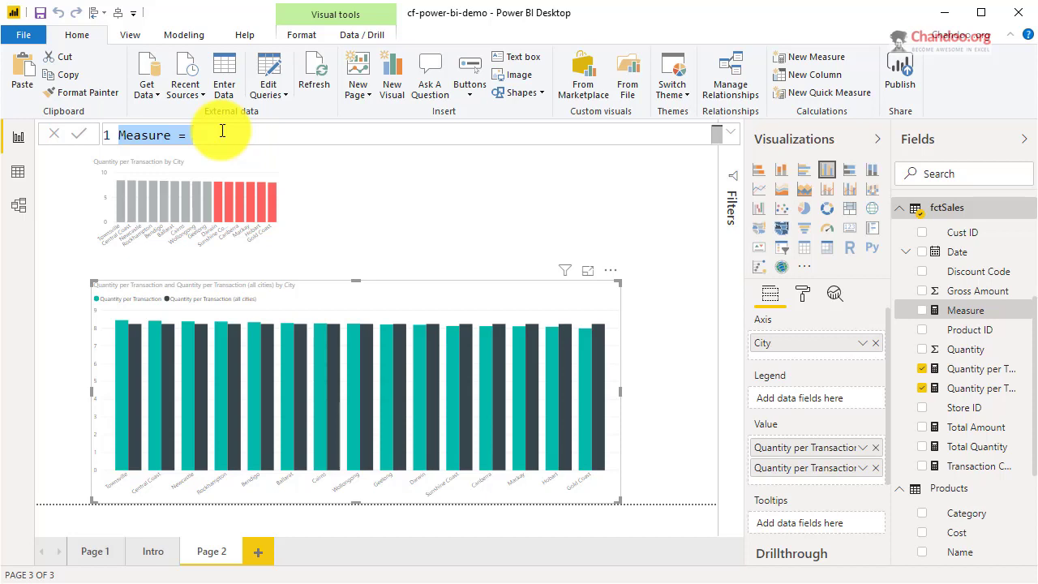
type("High")
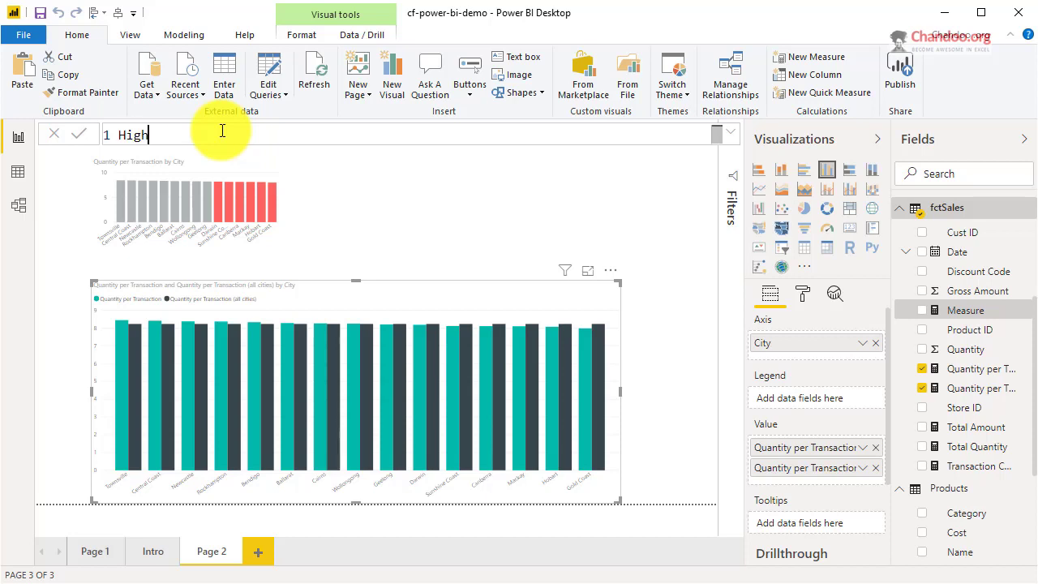
type("light rule - c")
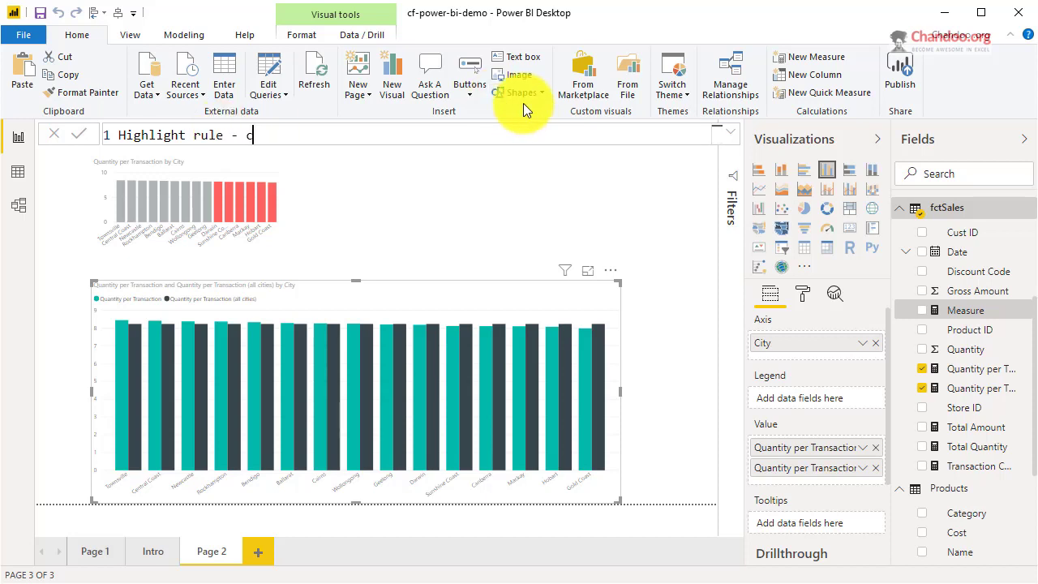
type("ities above aver")
key("BackSpace")
key("BackSpace")
type("verage = ")
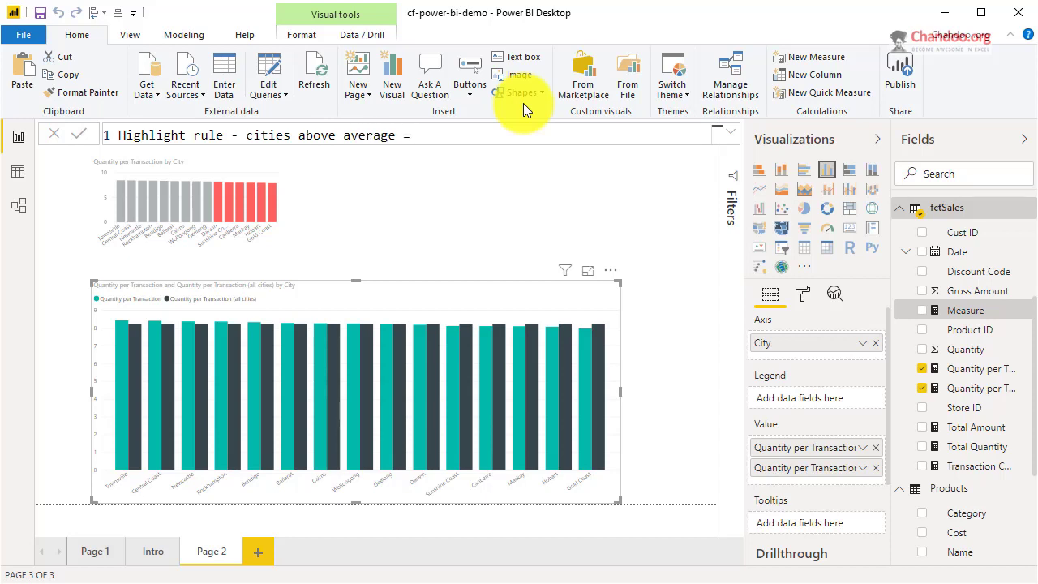
type("if)(")
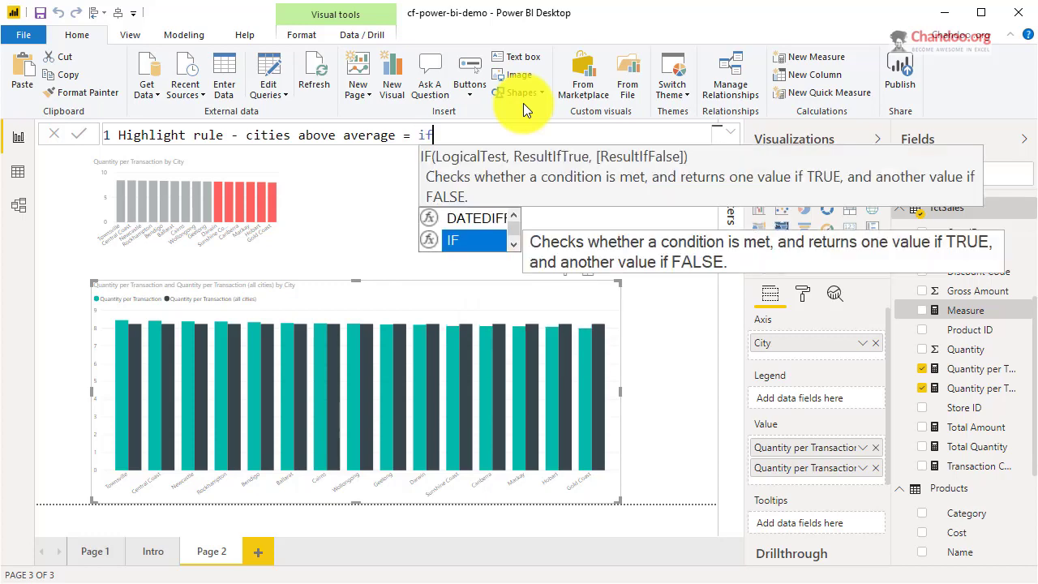
key("BackSpace")
key("BackSpace")
Step: Complete IF([Quantity per Transaction]>[Quantity per Transaction (all cities)], 1, 0) and drop the all-cities series from the chart
type("([")
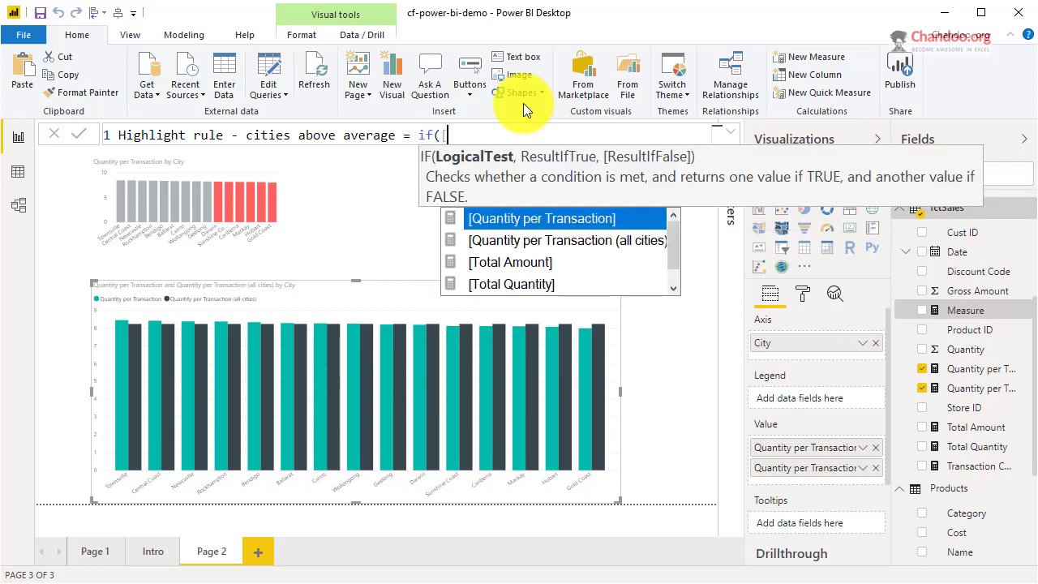
key("Tab")
type(">[")
key("Down")
key("Tab")
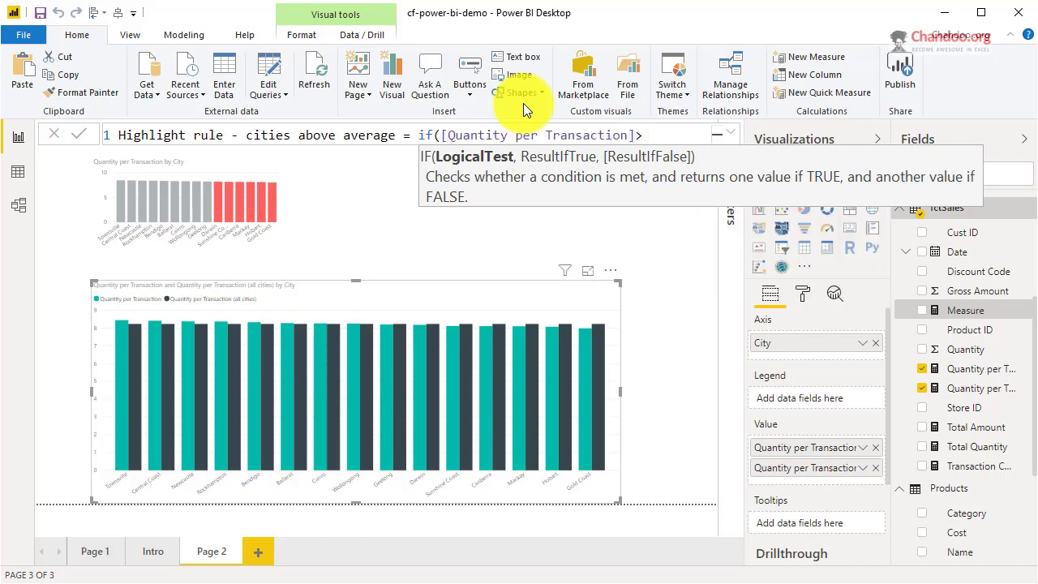
type(",")
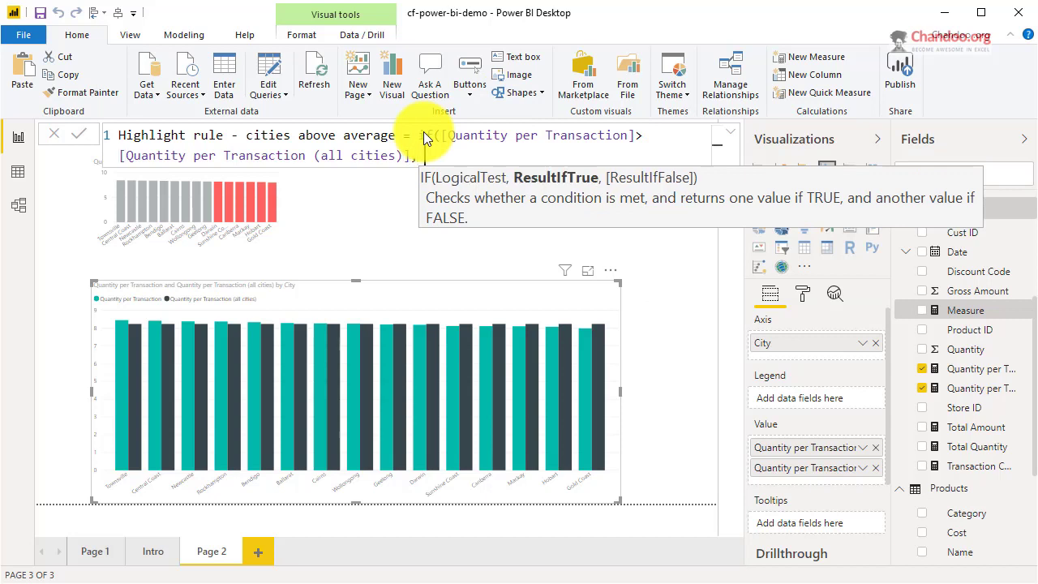
type(" 1, 0)")
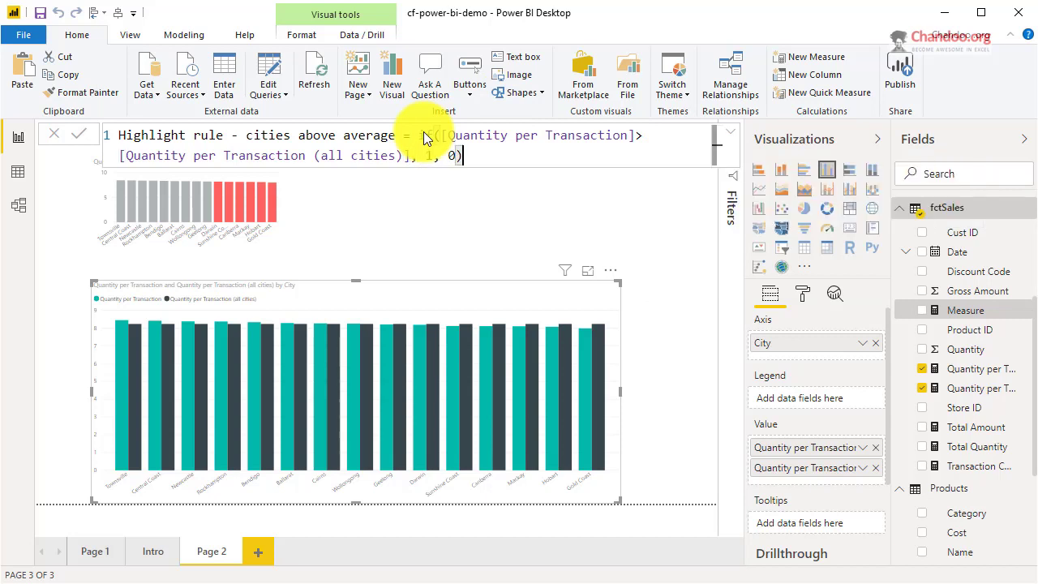
key("Return")
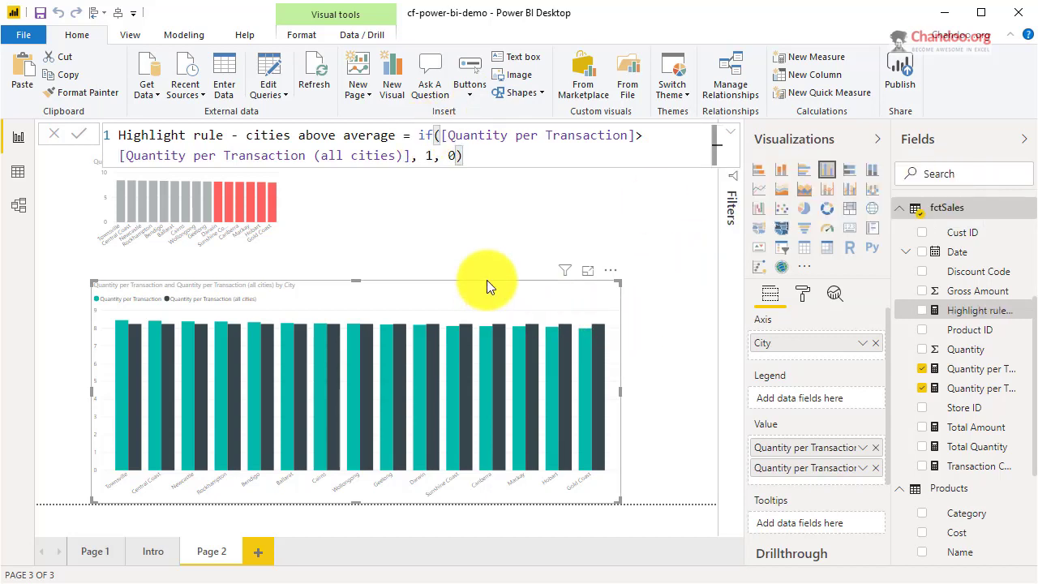
left_click(875, 467)
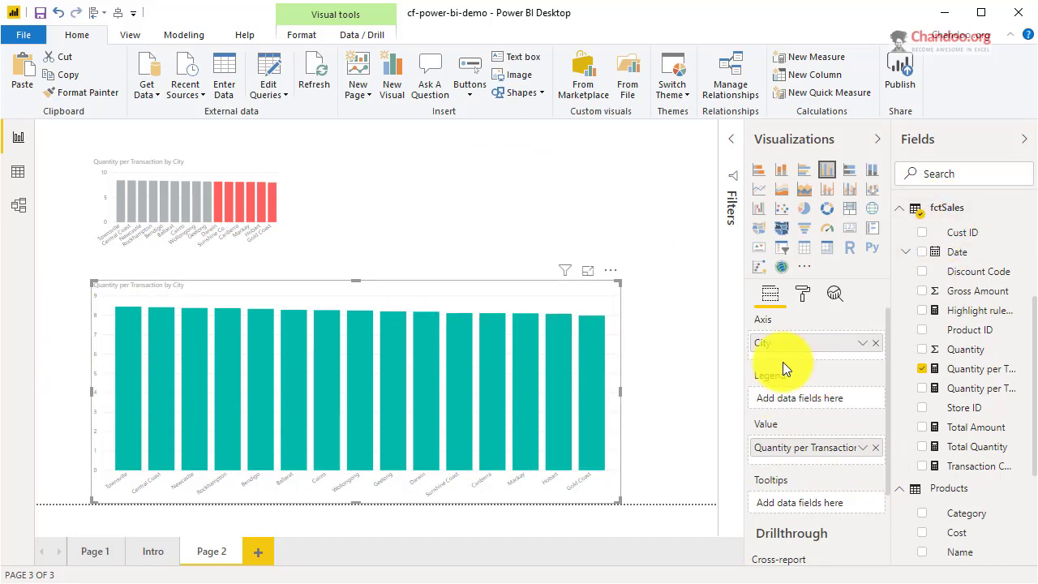
Step: Set the bar colours to format by rules based on the Highlight rule measure
left_click(803, 294)
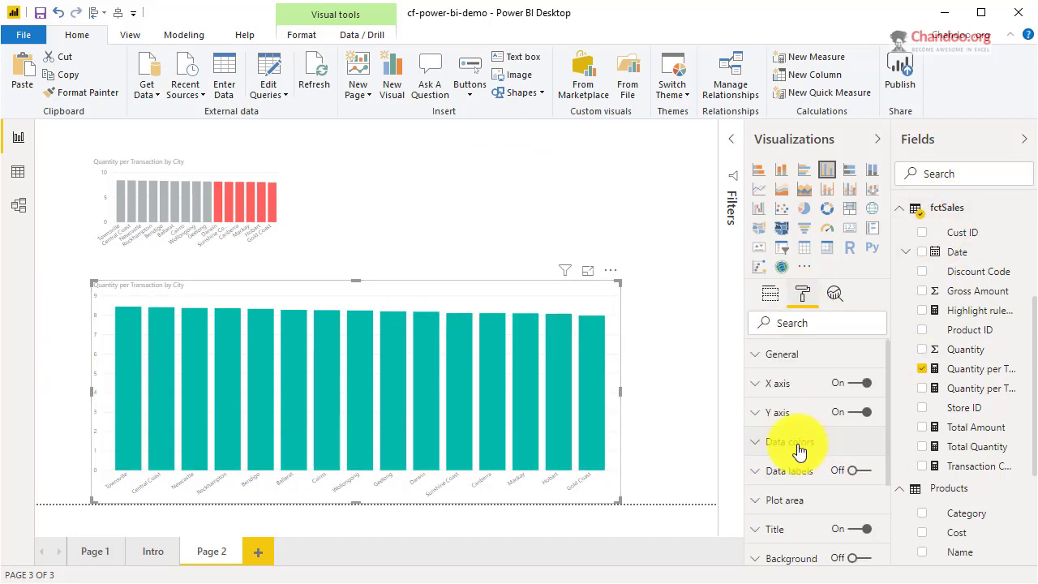
left_click(788, 442)
left_click(871, 476)
left_click(893, 485)
left_click(340, 115)
left_click(330, 146)
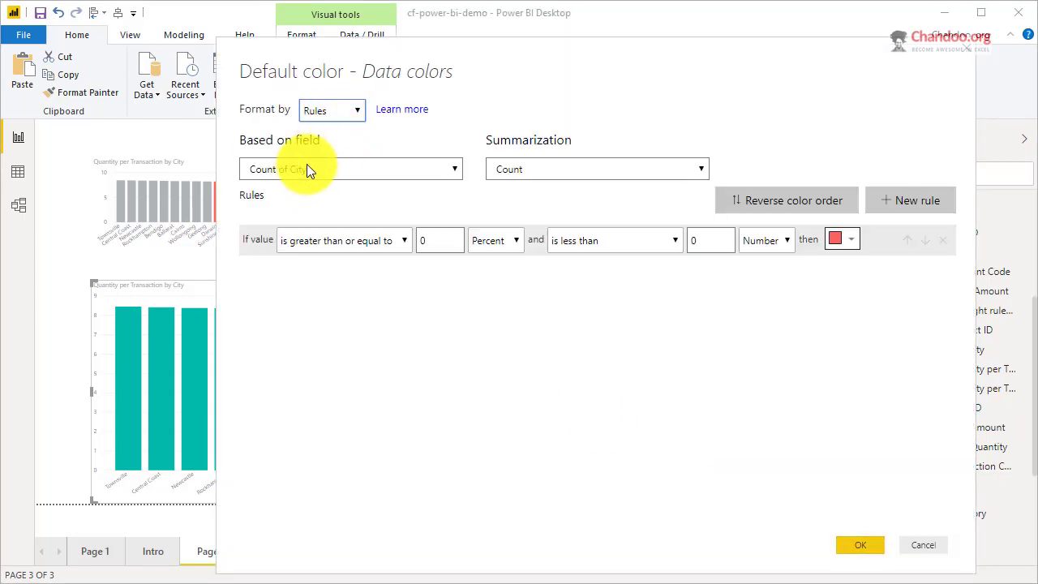
left_click(358, 172)
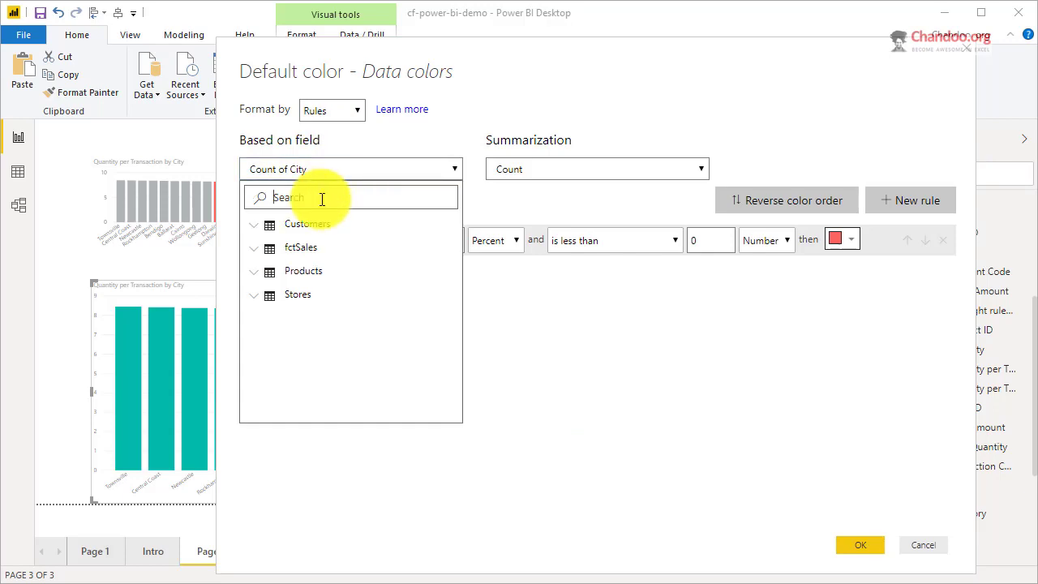
type("hl")
type("i")
left_click(345, 358)
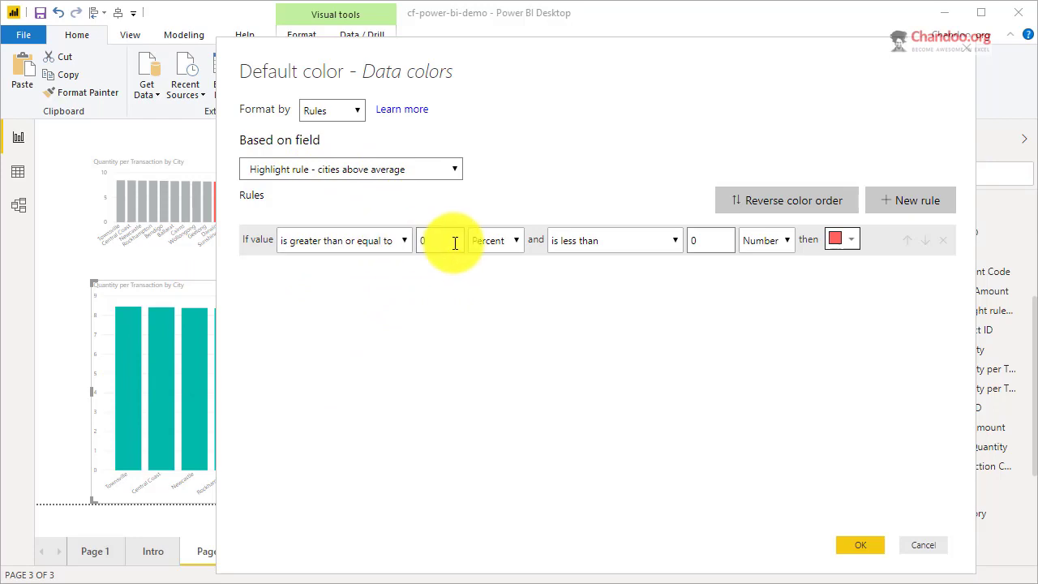
Step: Make the first rule, 0 to 1, colour bars yellow
left_click(710, 244)
type("1")
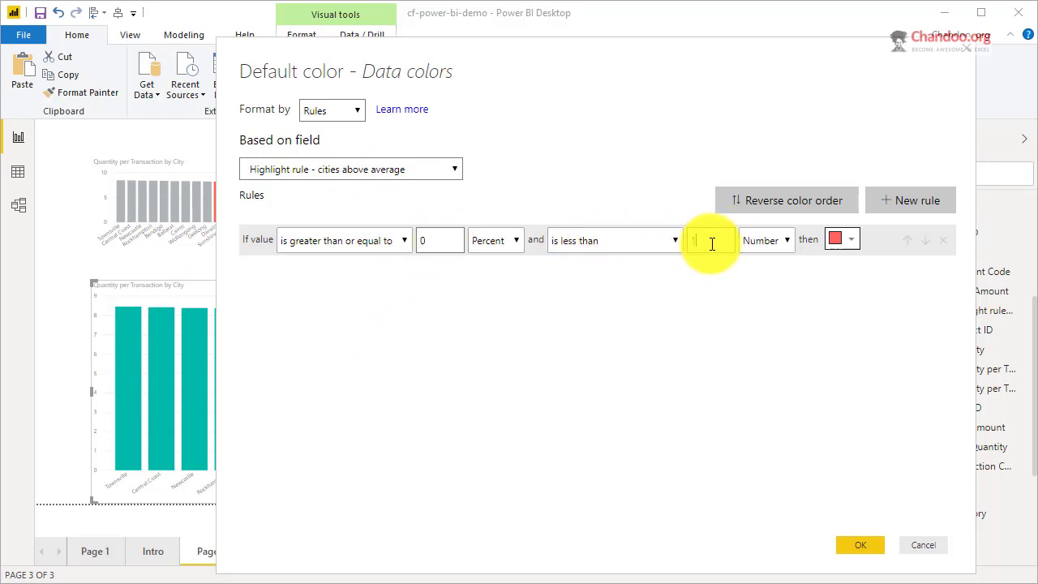
key("Tab")
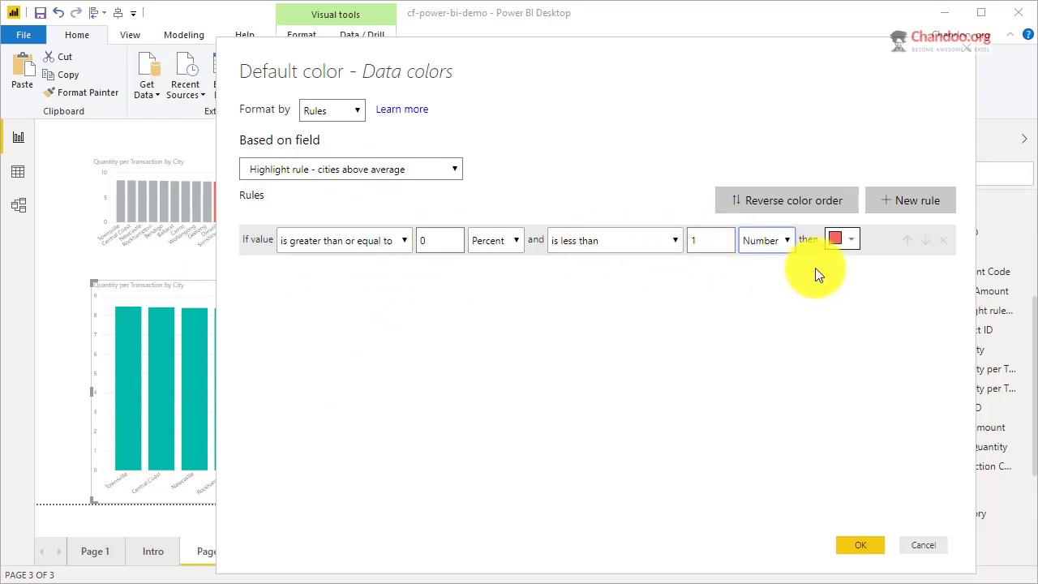
left_click(847, 241)
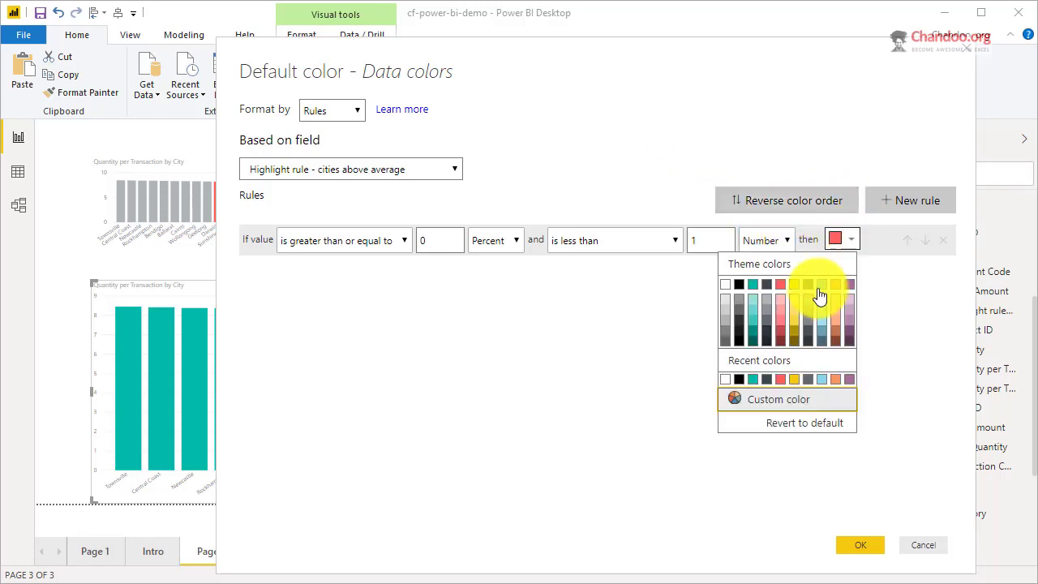
left_click(822, 276)
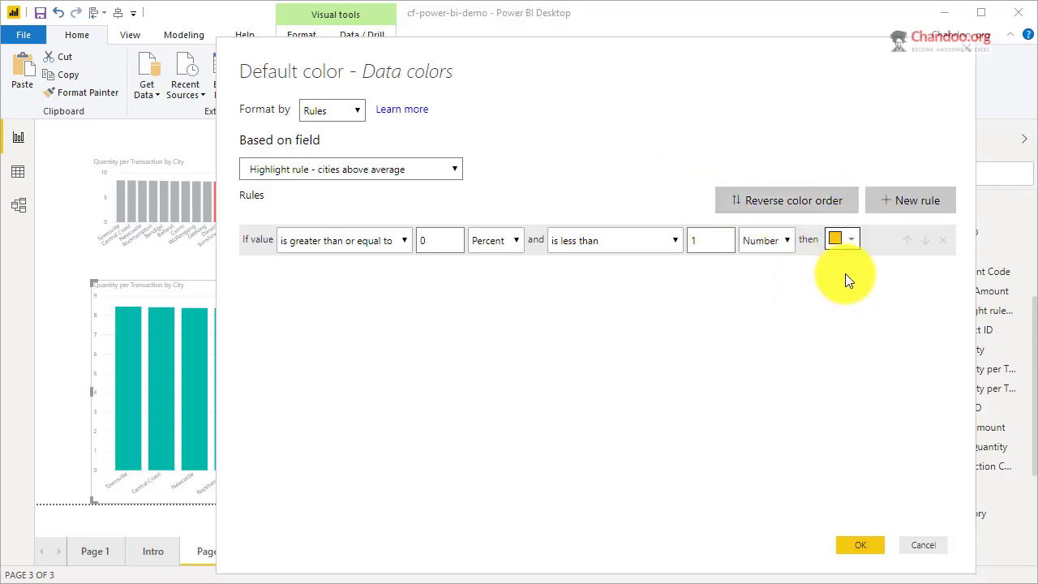
Step: Add a second rule, 1 to 9, colouring bars teal, and apply the rules
left_click(880, 201)
left_click(443, 271)
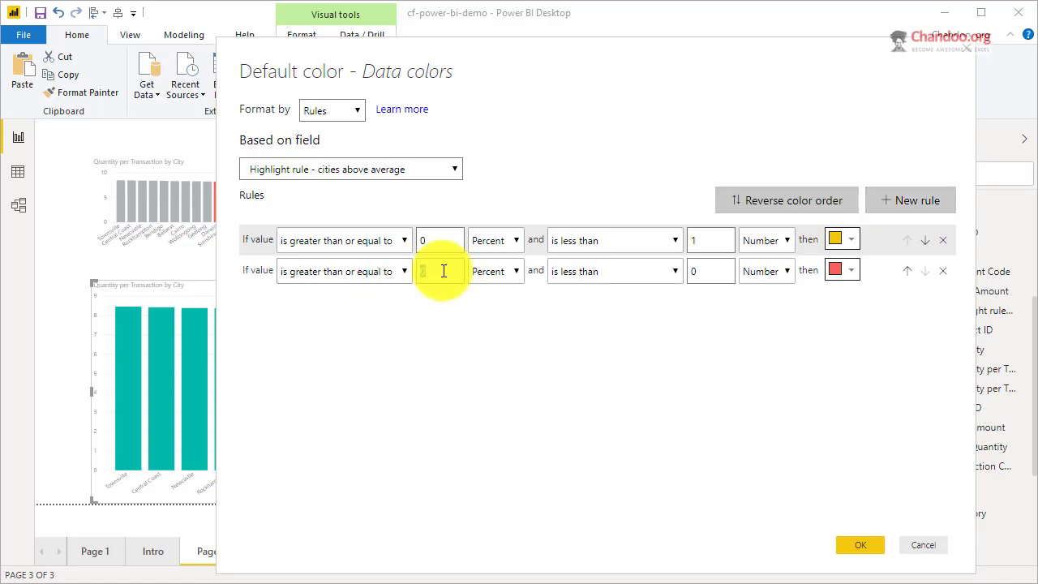
type("1")
left_click(707, 277)
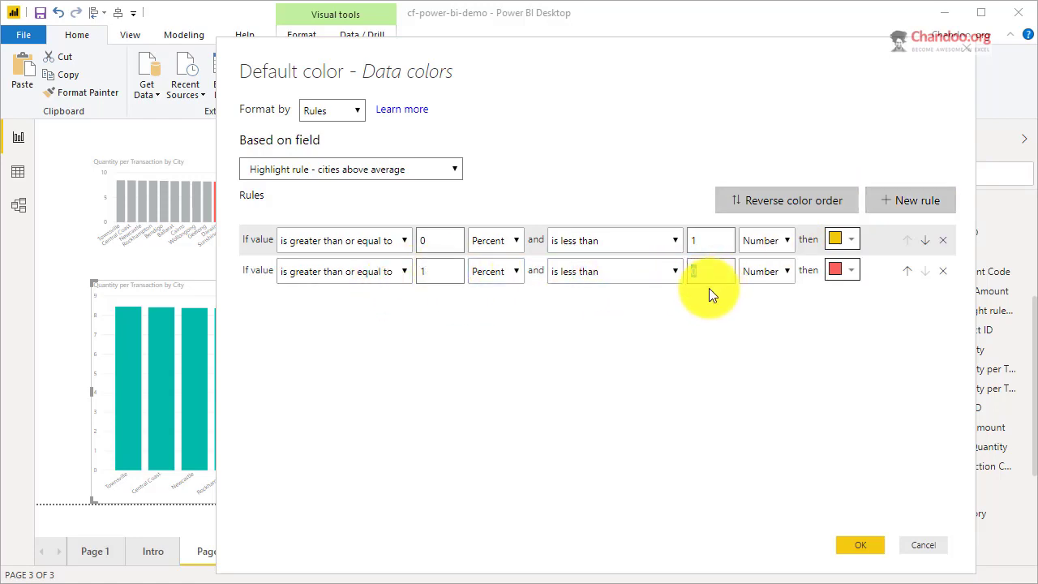
type("9")
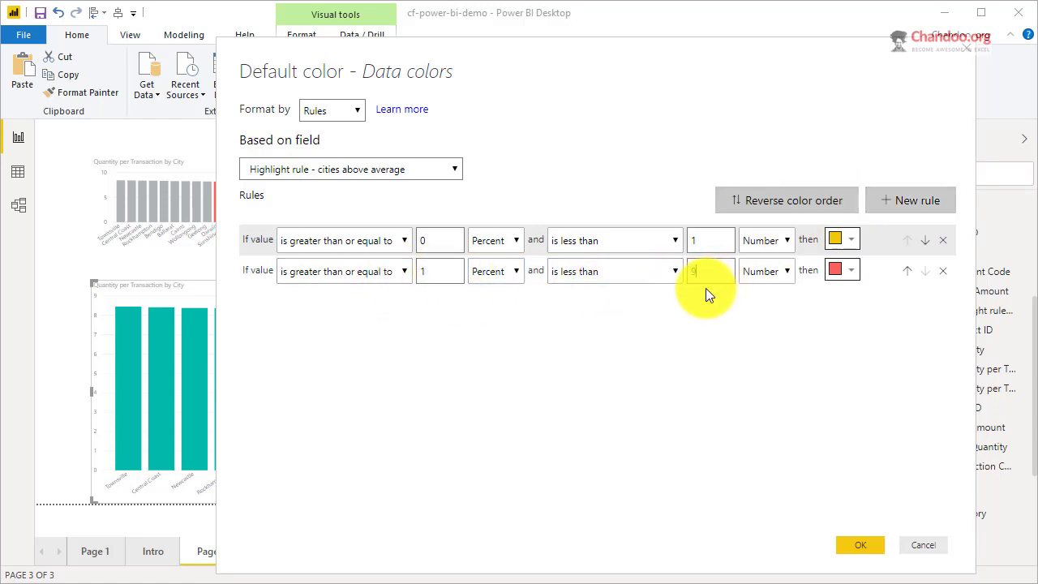
left_click(843, 270)
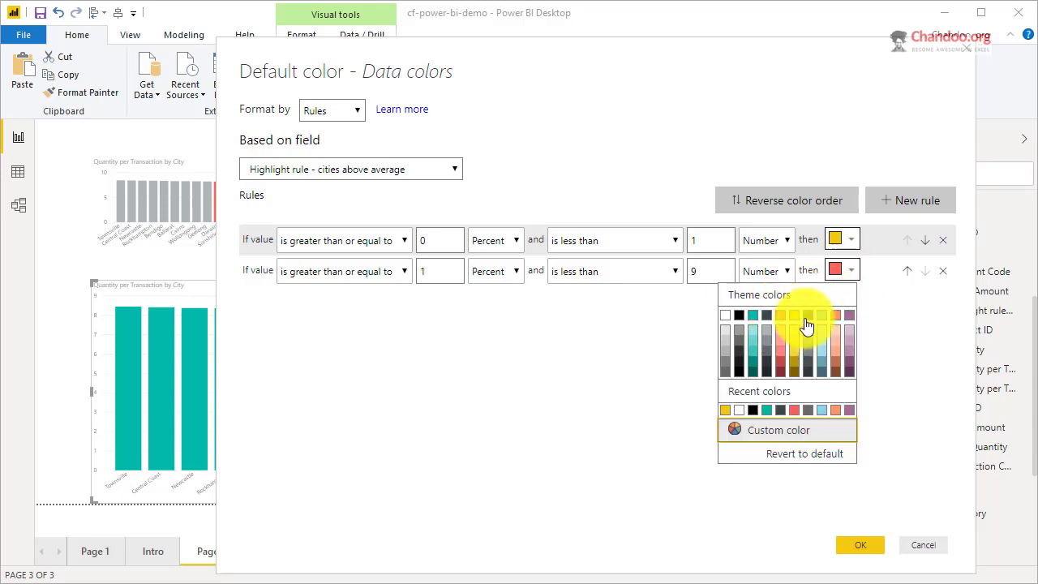
left_click(749, 320)
left_click(860, 545)
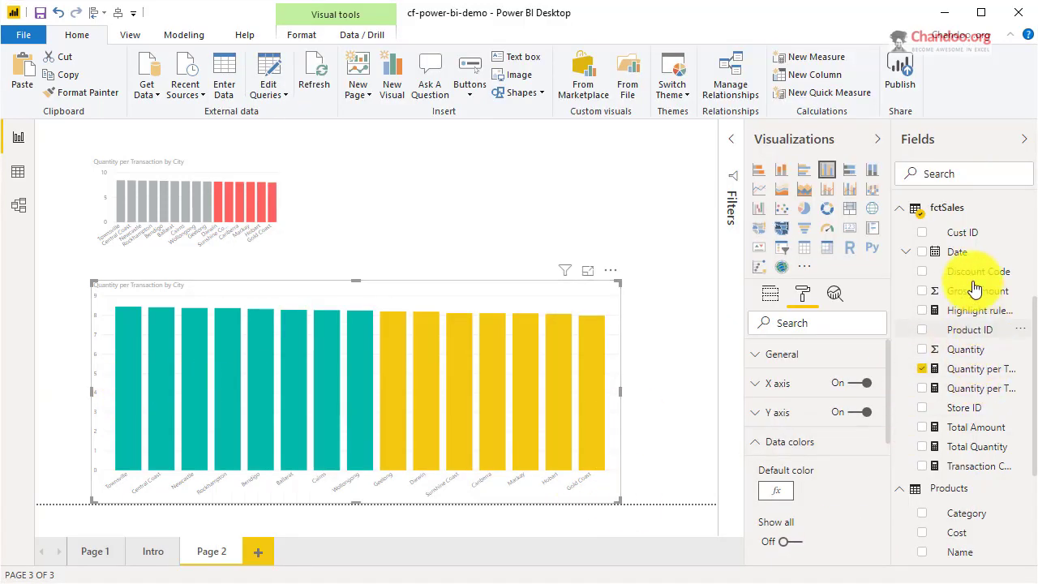
Step: Review the Highlight rule measure's formula and reopen conditional formatting for bar colours
scroll(977, 394, "up", 2)
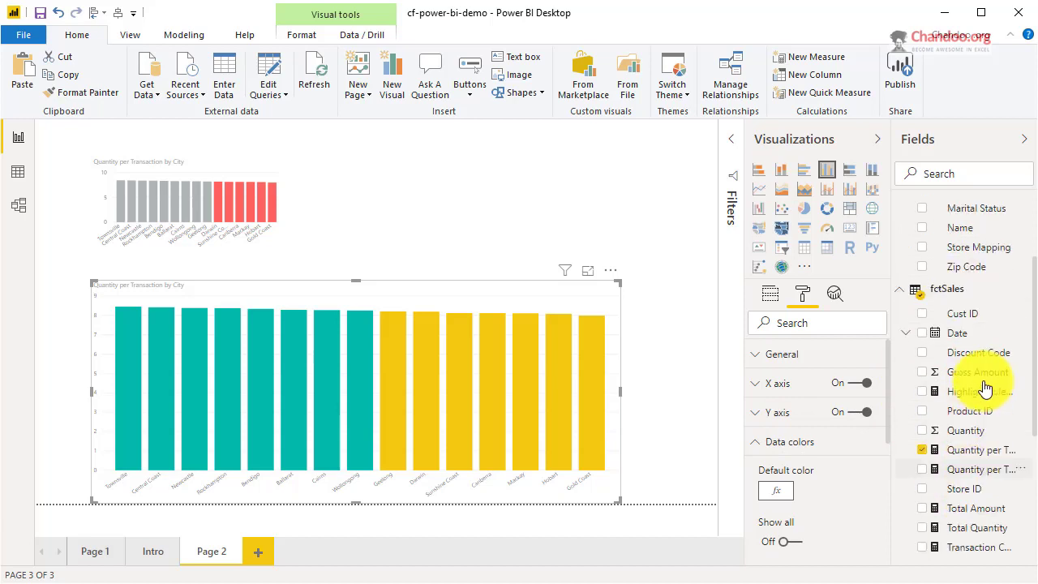
left_click(977, 392)
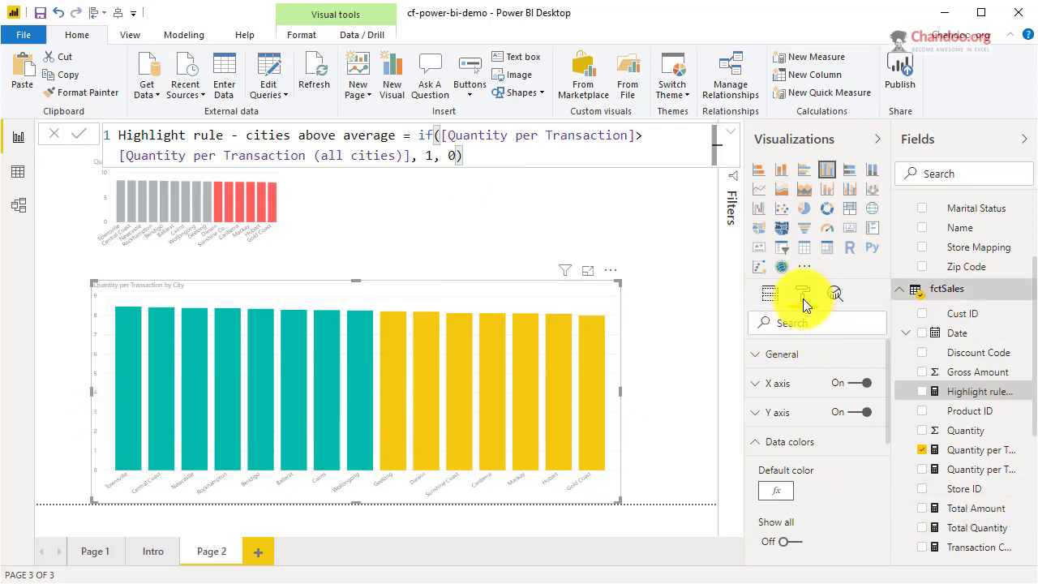
right_click(870, 481)
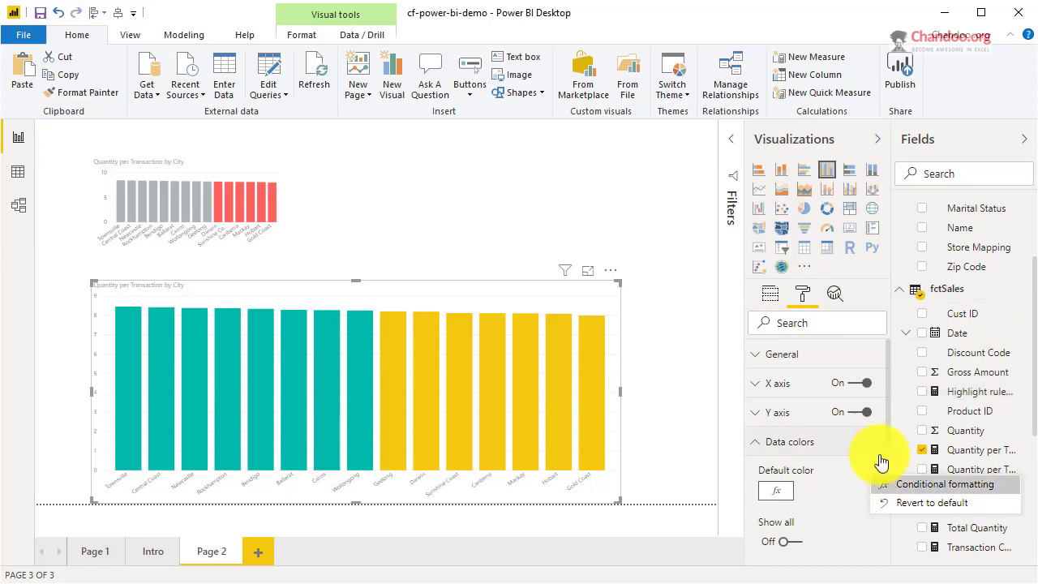
left_click(895, 482)
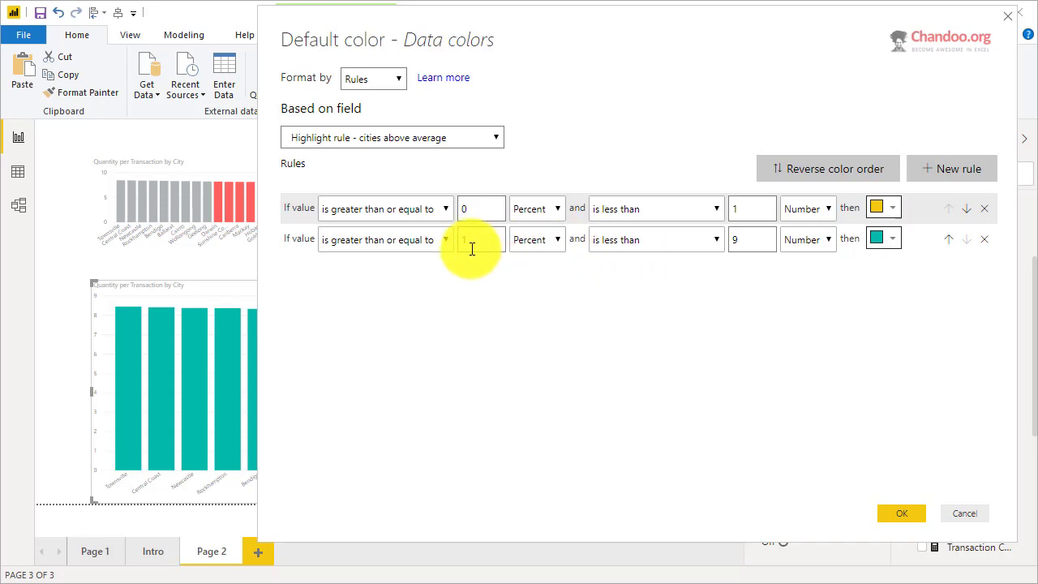
Step: Change the rules to exact Number matches: 'is 0' yellow and 'is 1' teal, then apply
left_click(739, 239)
type("9")
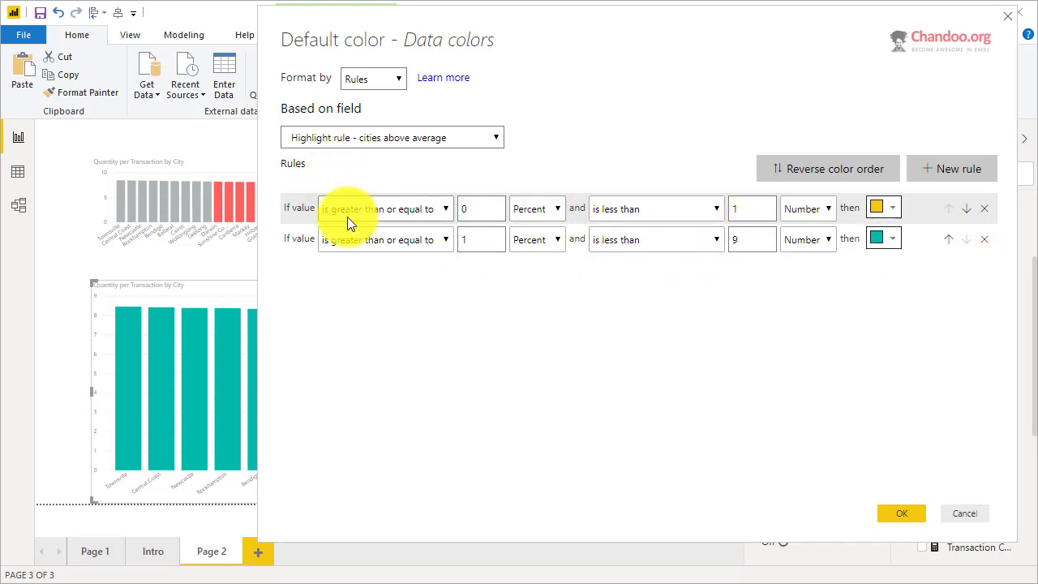
left_click(416, 214)
left_click(397, 257)
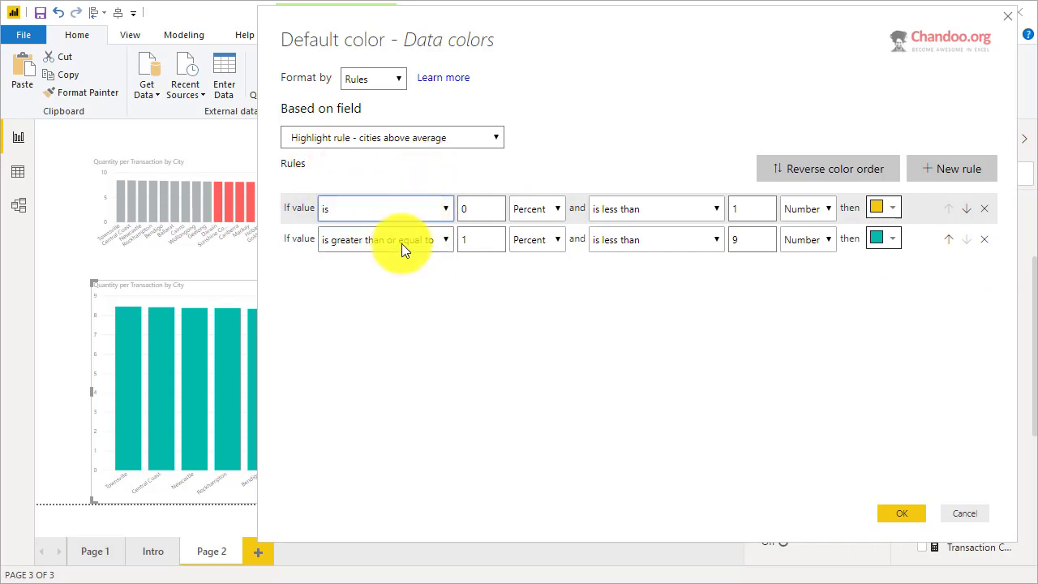
left_click(402, 243)
left_click(387, 287)
left_click(546, 210)
left_click(546, 226)
left_click(543, 242)
left_click(535, 258)
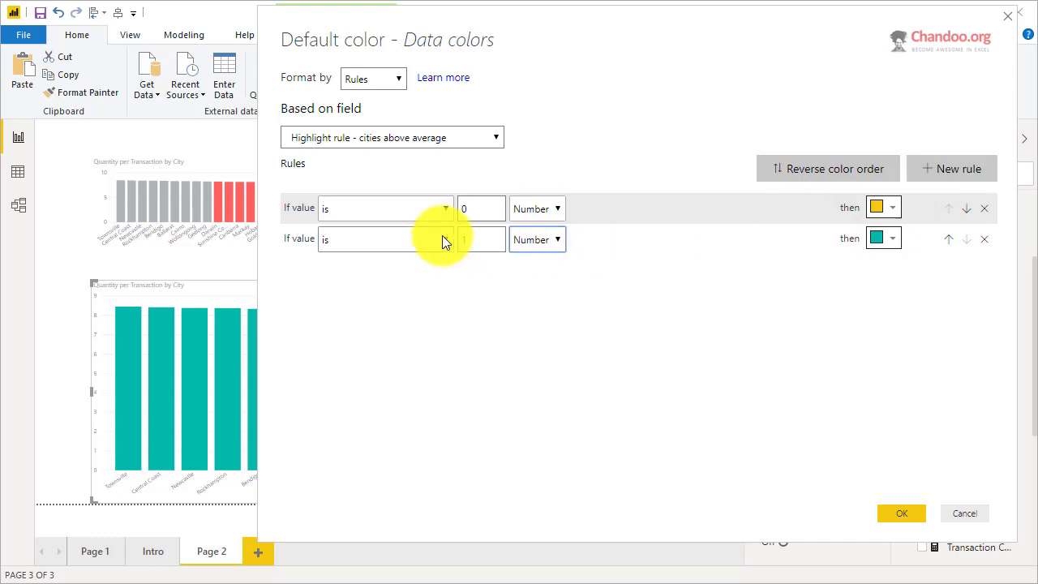
left_click(899, 513)
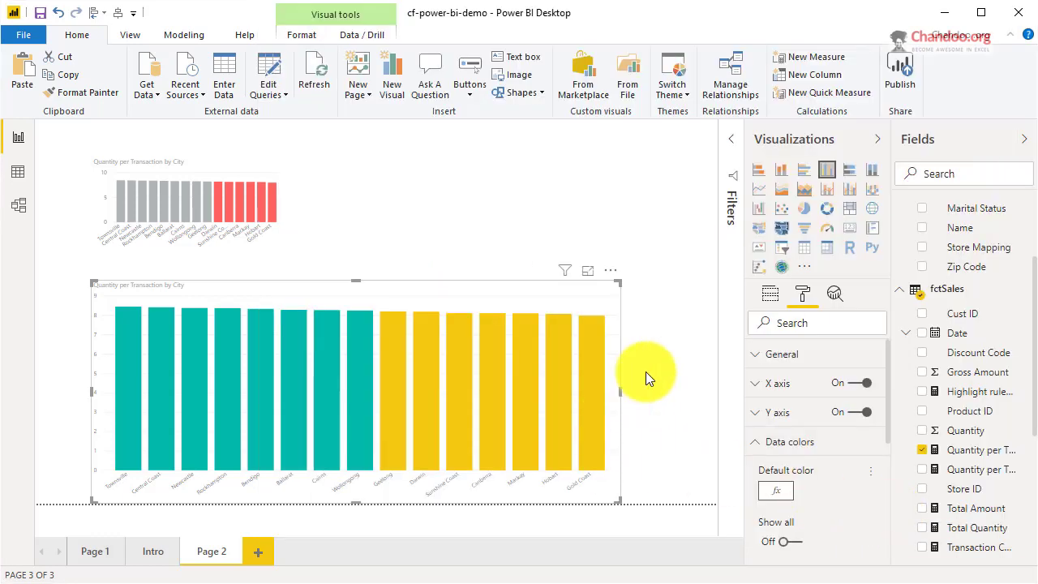
Step: Move the large city chart slightly higher on the page
left_click_drag(531, 282, 528, 264)
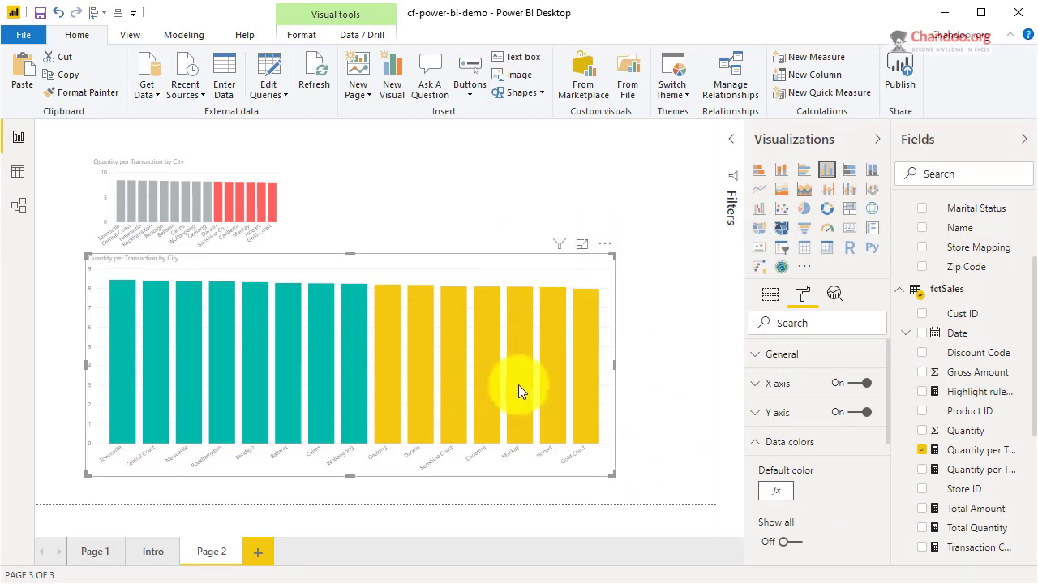
left_click(653, 378)
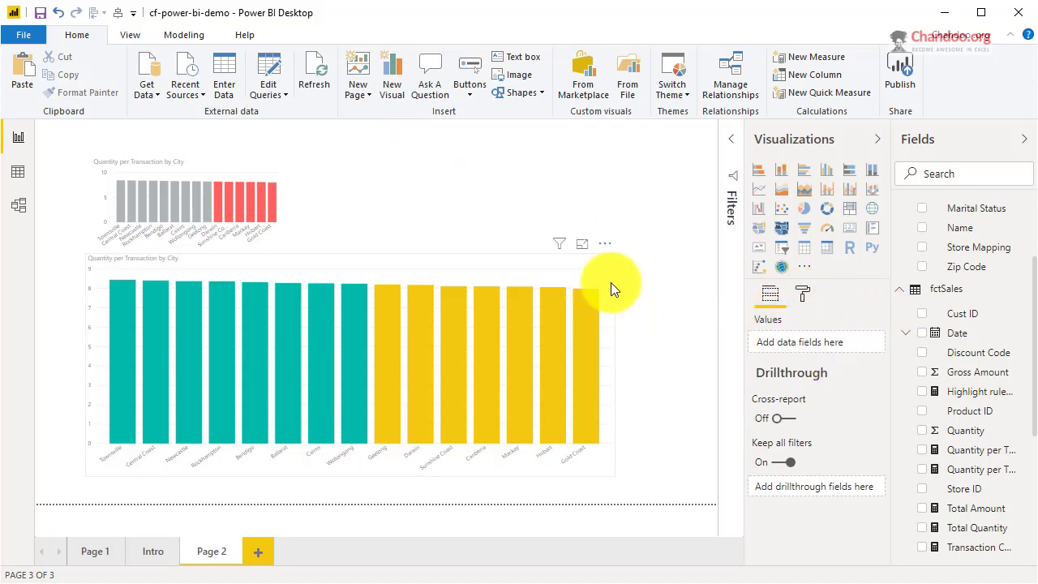
left_click(565, 257)
Step: Check the Format by options in the bar colour rules and cancel without changes
left_click(802, 295)
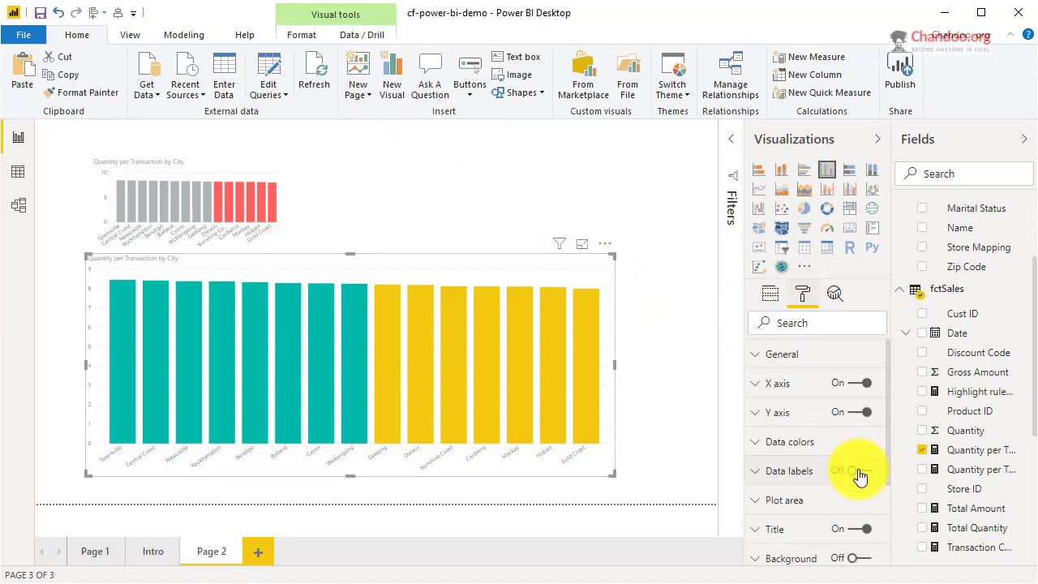
left_click(838, 447)
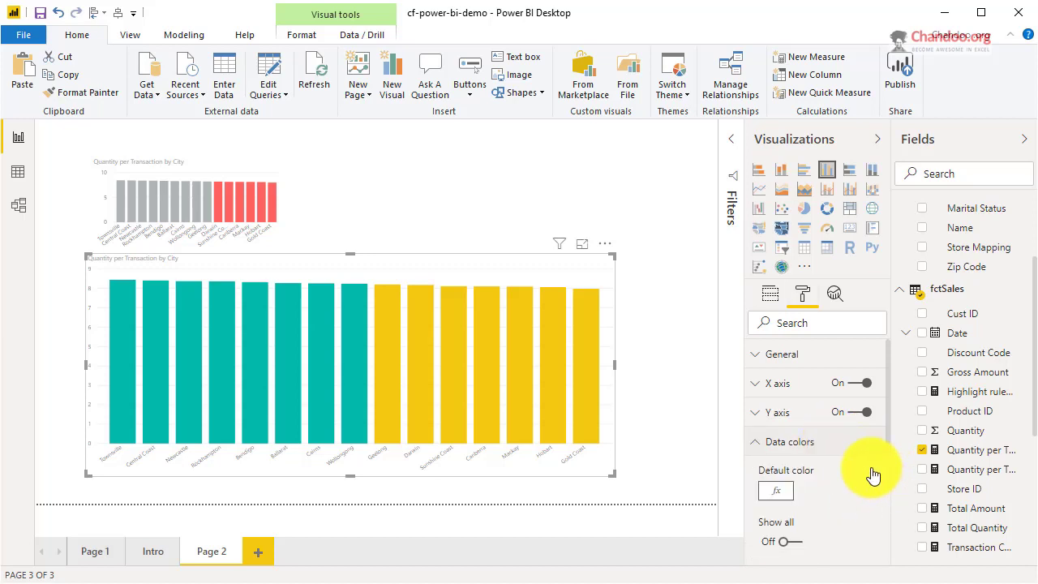
left_click(873, 474)
left_click(903, 479)
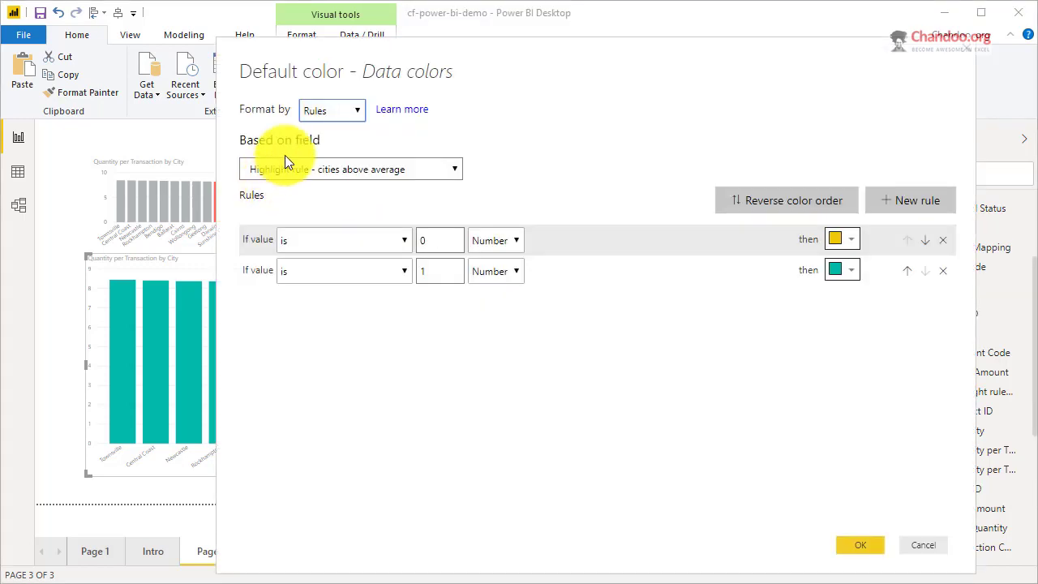
left_click(325, 111)
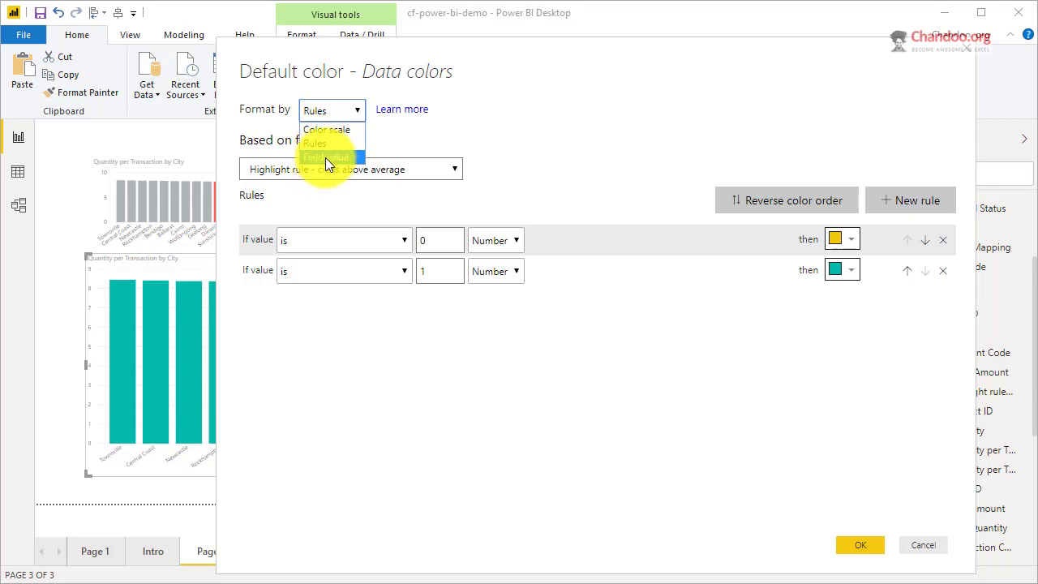
left_click(413, 141)
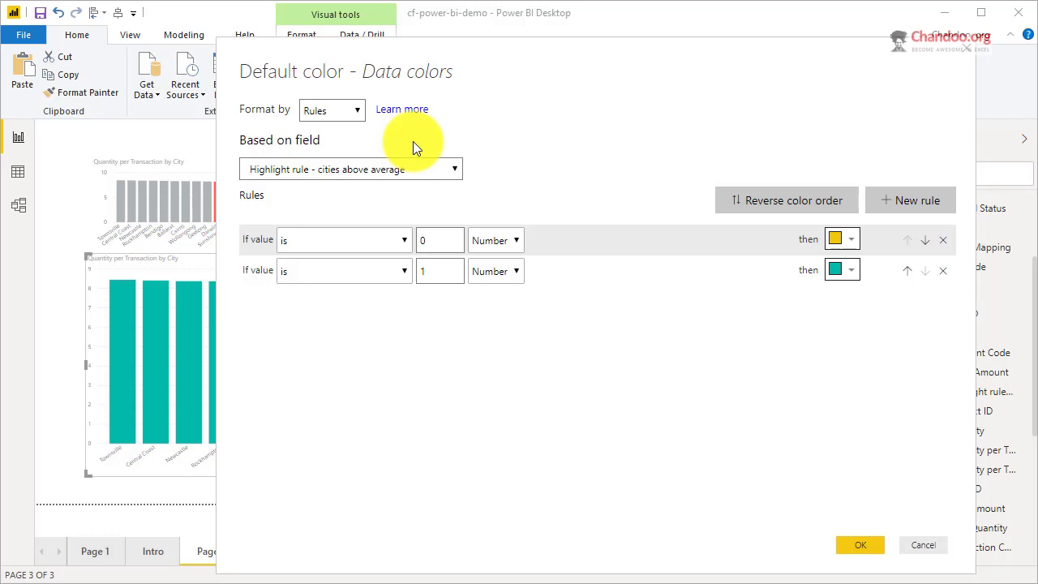
left_click(923, 545)
left_click(192, 531)
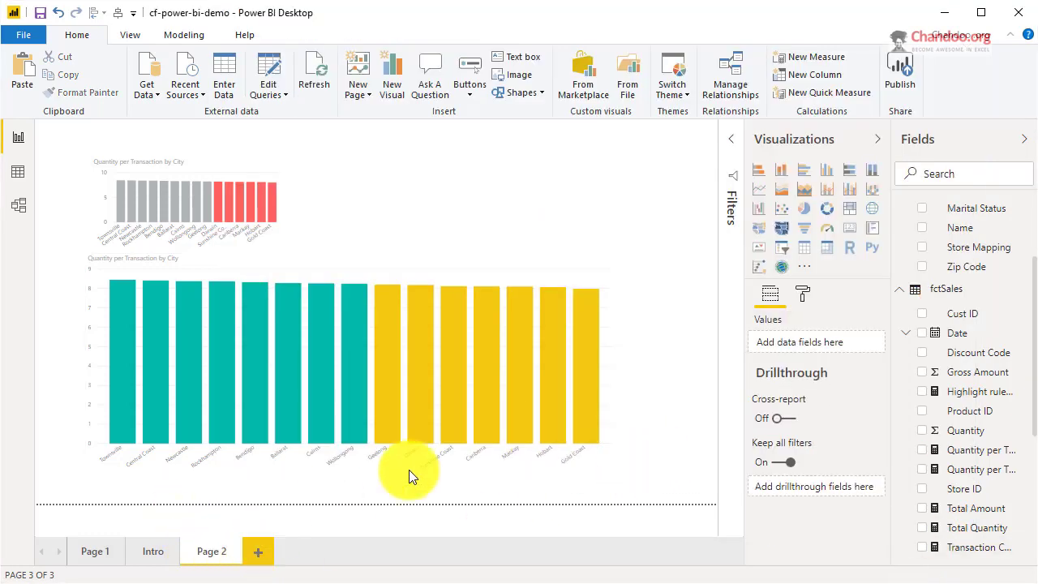
Step: Shrink the city chart, then widen it so all cities fit
left_click(402, 257)
left_click_drag(613, 476, 256, 395)
left_click(478, 294)
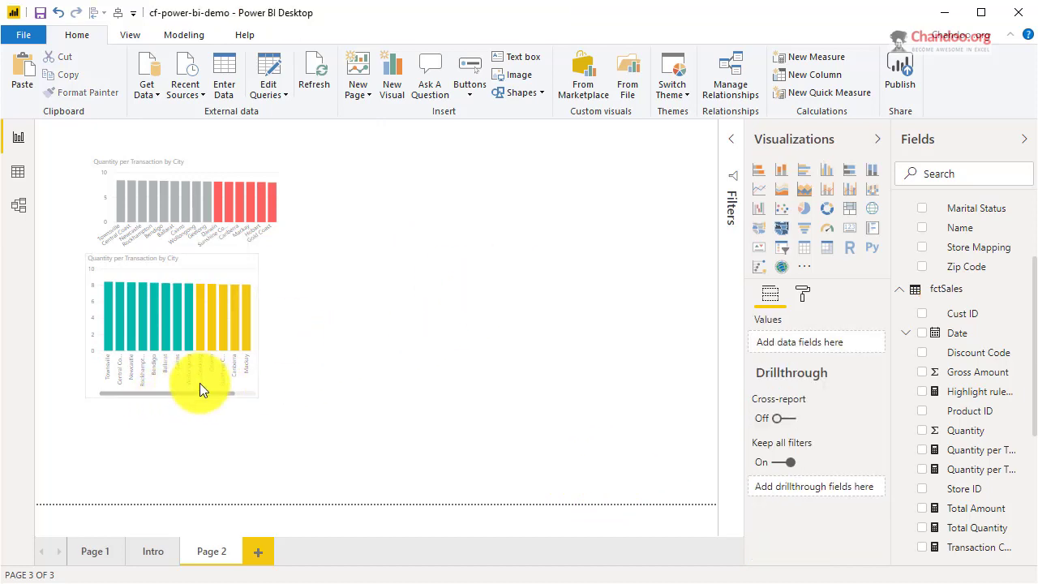
left_click(254, 338)
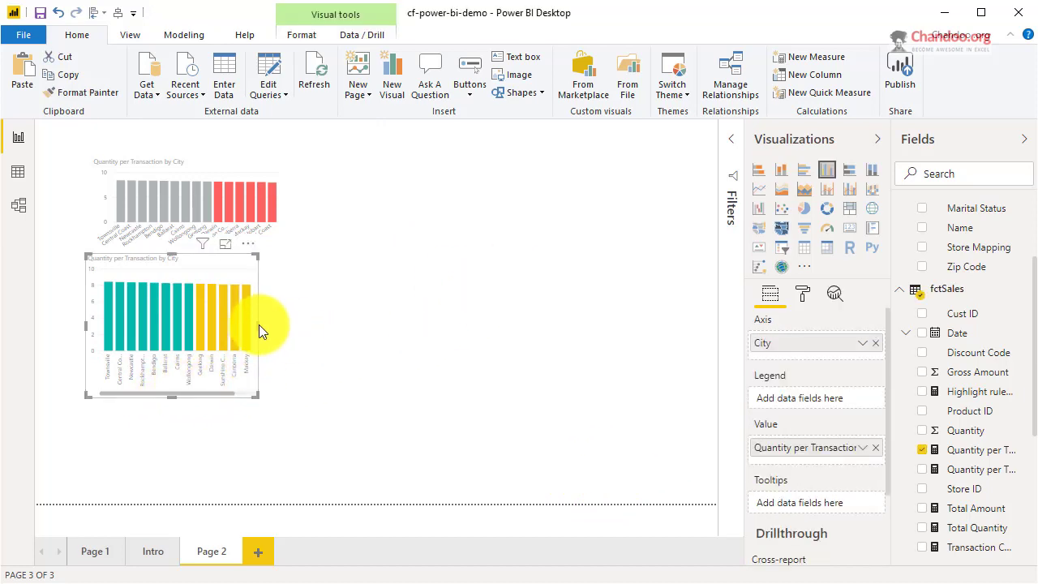
left_click_drag(258, 324, 402, 336)
left_click(329, 398)
Step: Duplicate the city chart and place the copy at the top right
left_click(331, 392)
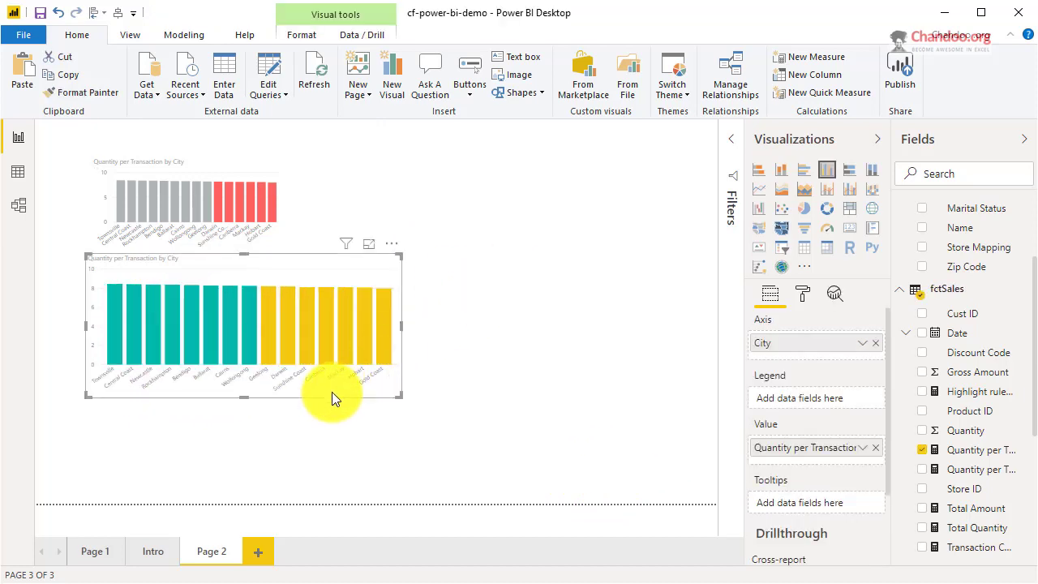
key("ctrl+c")
key("ctrl+v")
left_click_drag(325, 397, 617, 275)
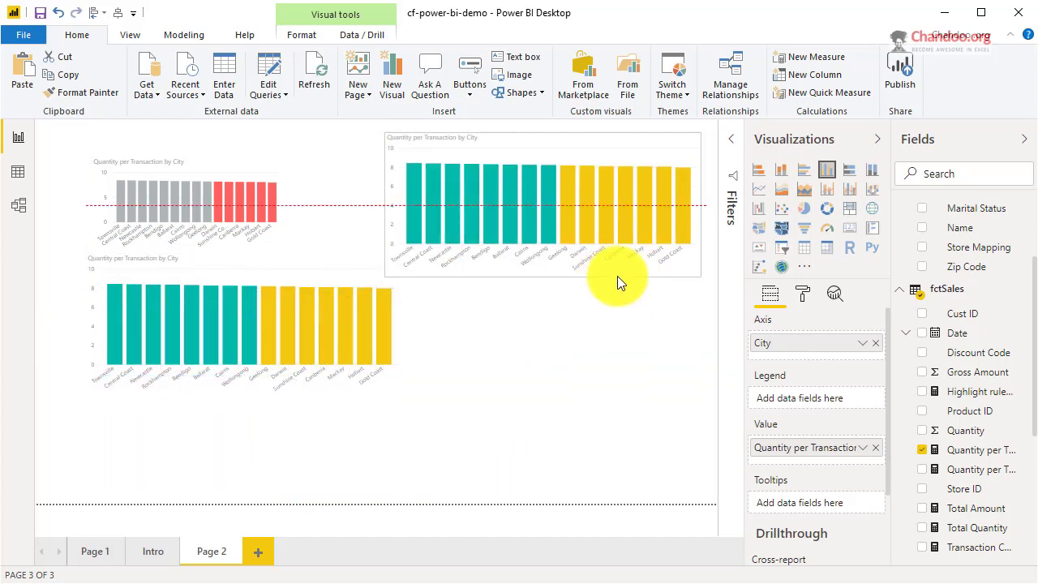
Step: Revert the copied chart's bar colours to the default
left_click(803, 293)
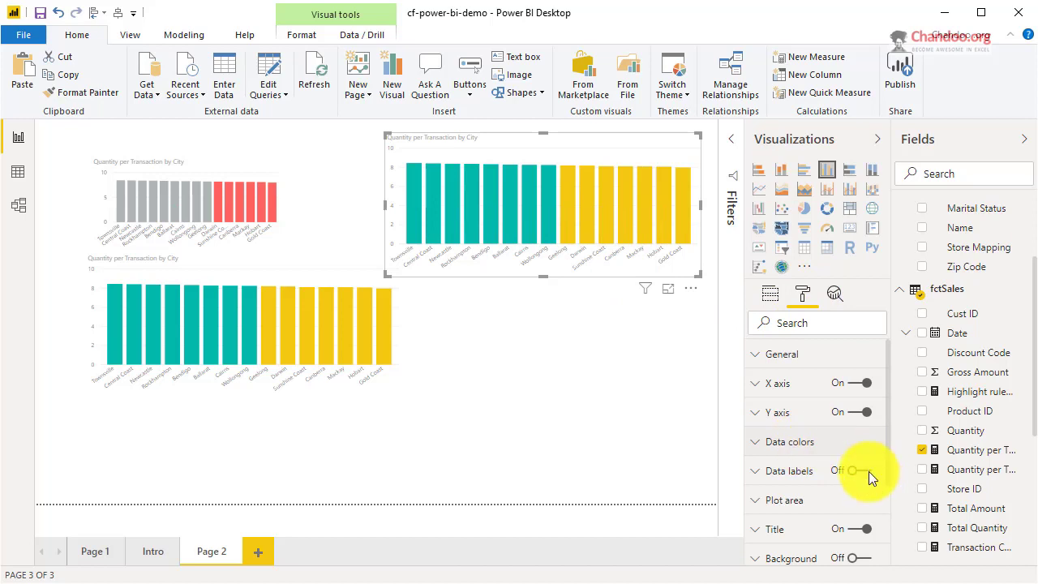
left_click(843, 446)
right_click(892, 477)
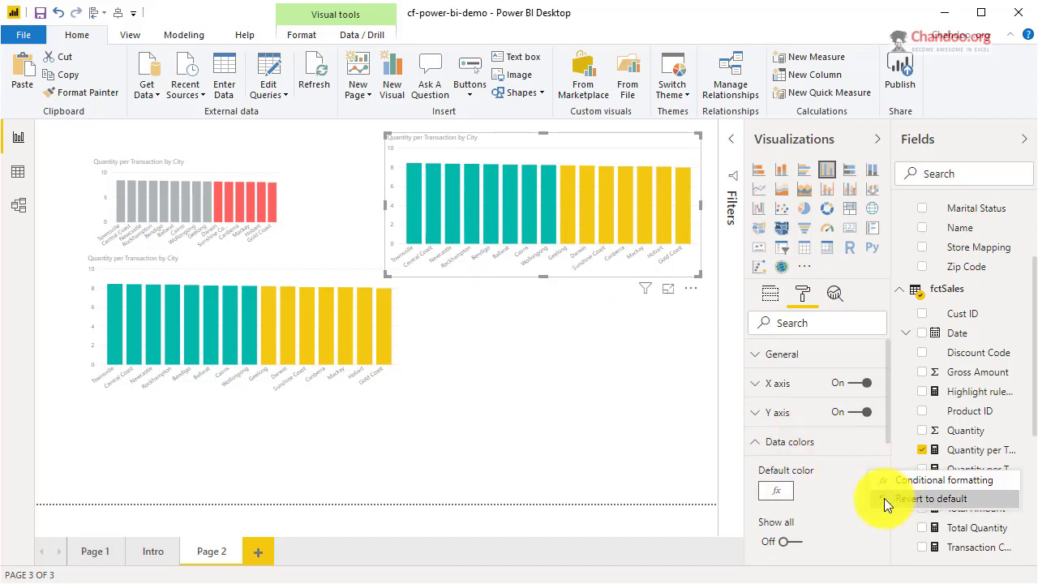
left_click(884, 498)
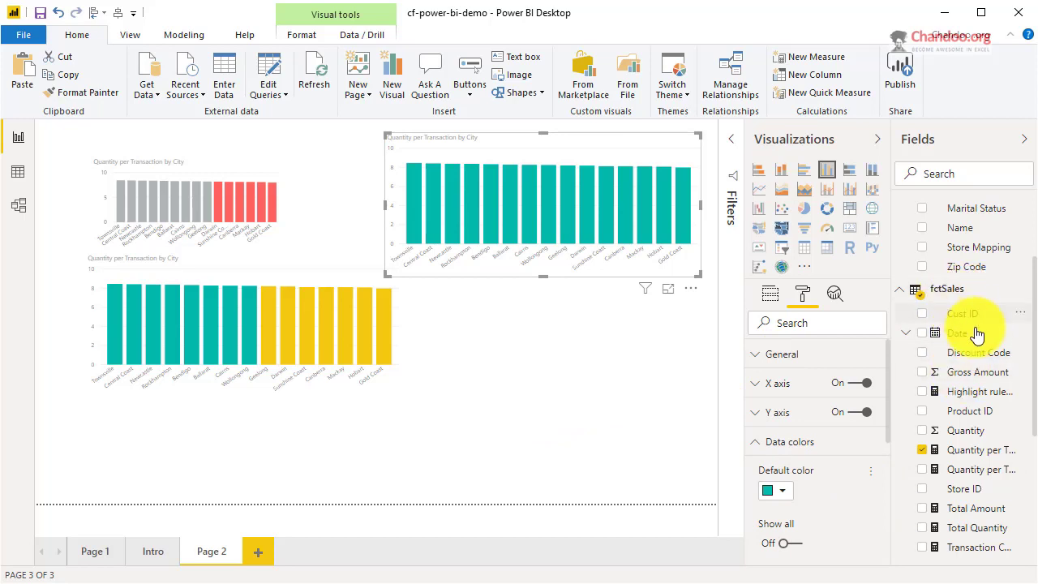
Step: Start a new fctSales measure: Highlight rule with color = IF([Quantity per Transaction] > [Quantity per Transaction (all cities)]
right_click(942, 288)
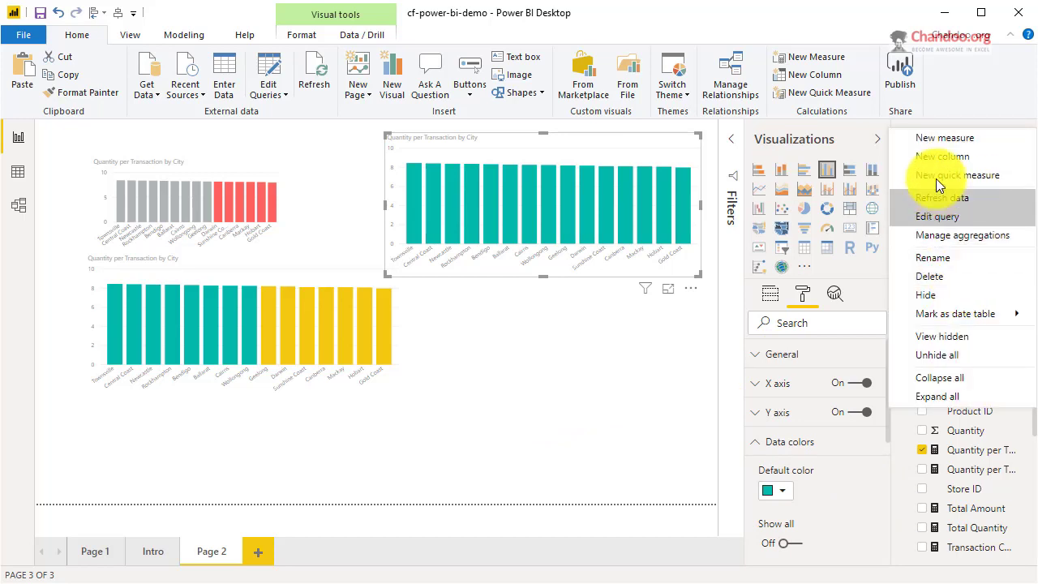
left_click(852, 124)
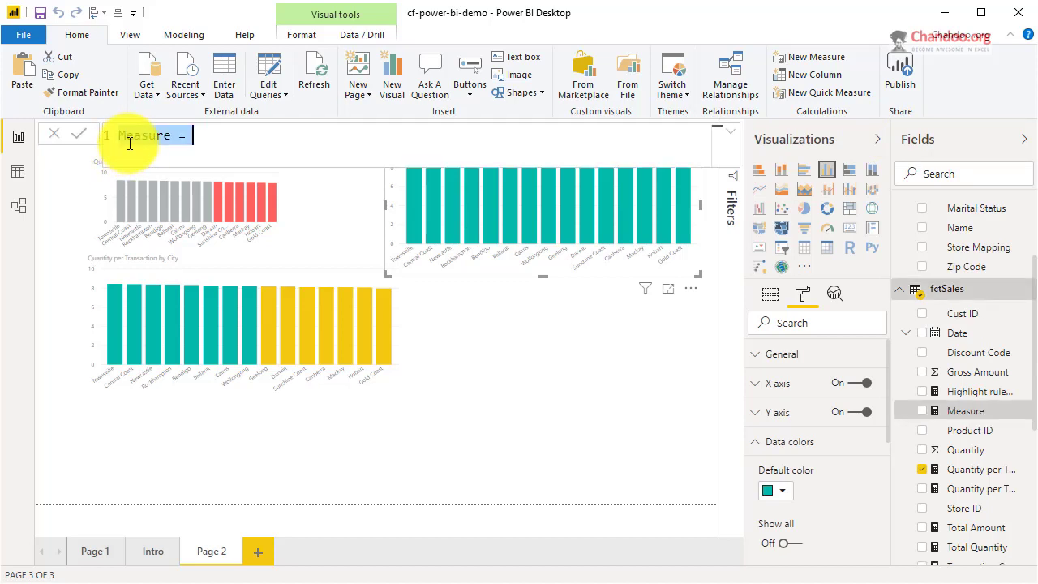
type("Highli")
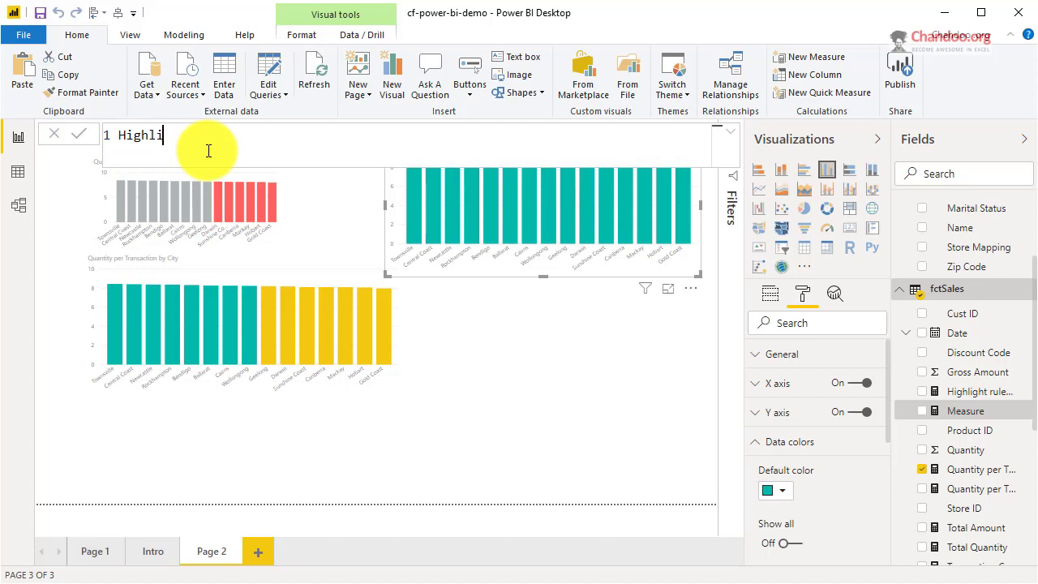
type("ght rule with color = if")
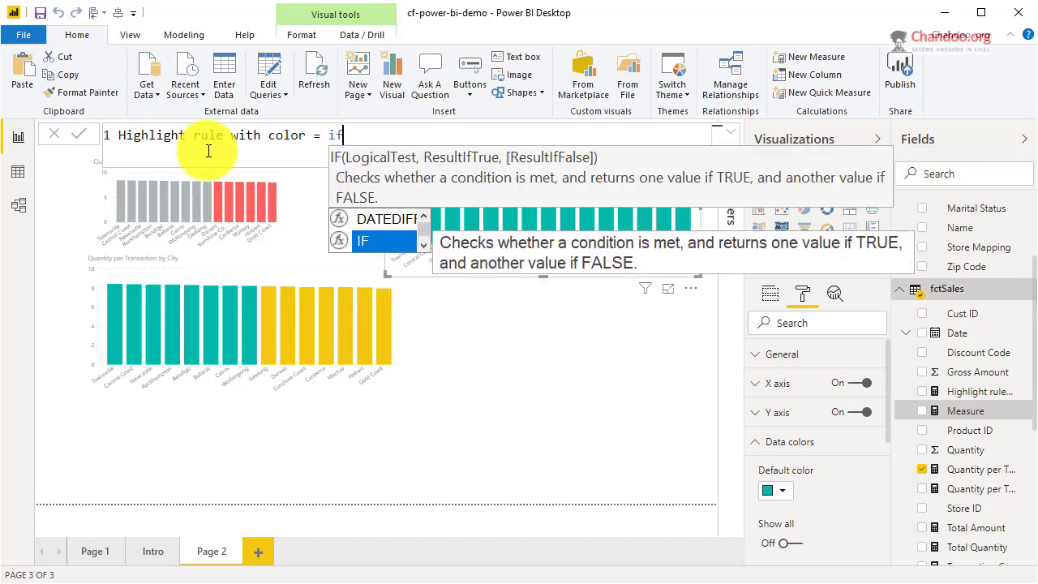
type("([")
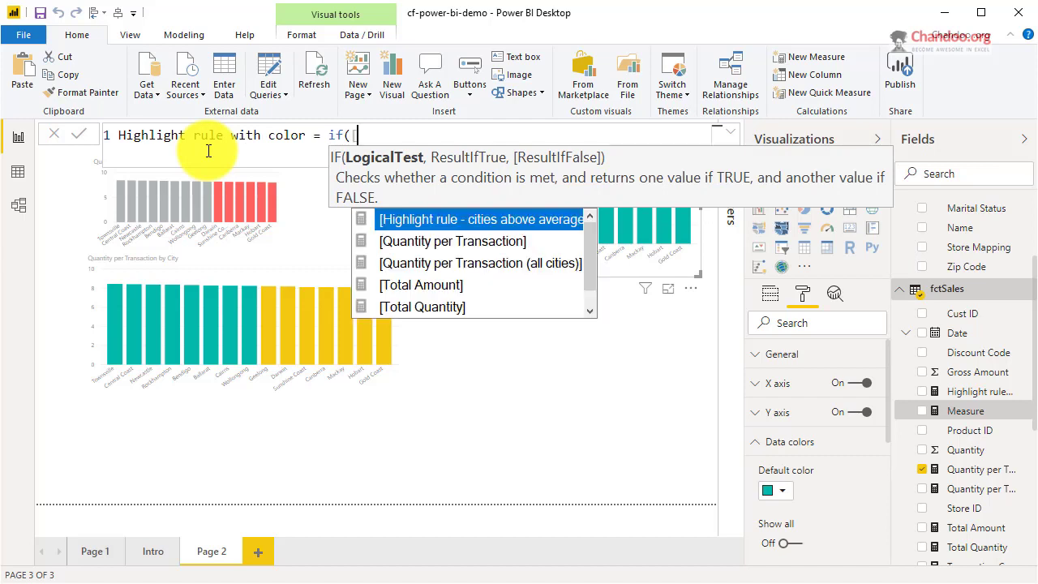
key("Down")
key("Tab")
type(">[")
key("Down")
key("Down")
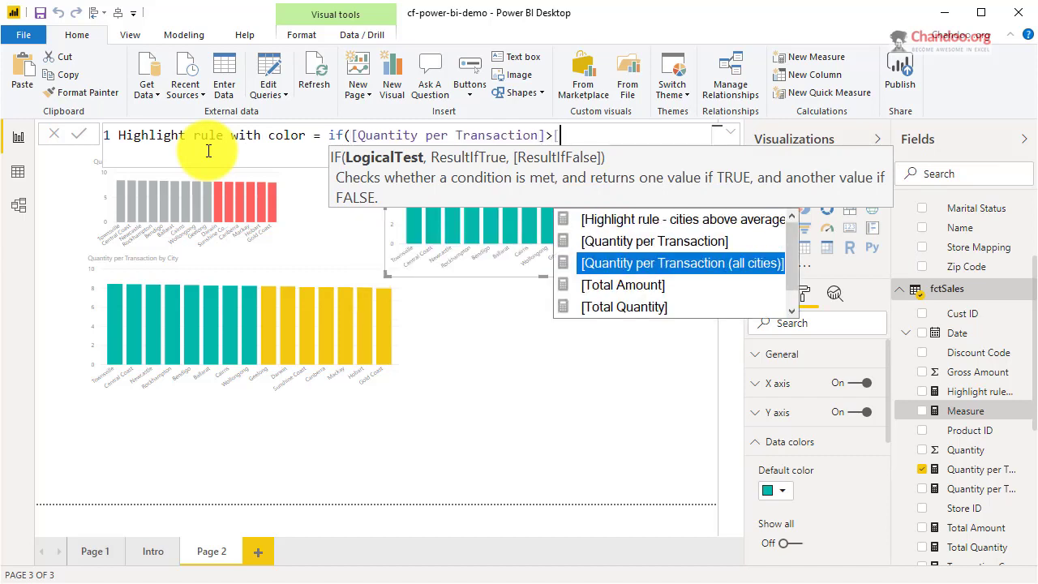
key("Tab")
Step: Finish the IF with "#00ff00", "#ff0000") and commit the measure
type(", ")
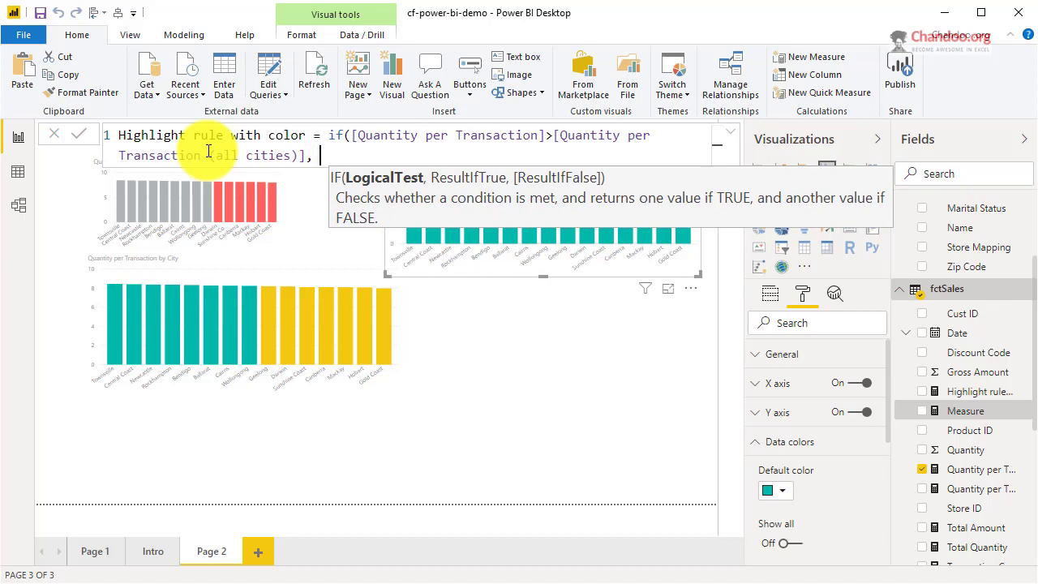
type("\"#")
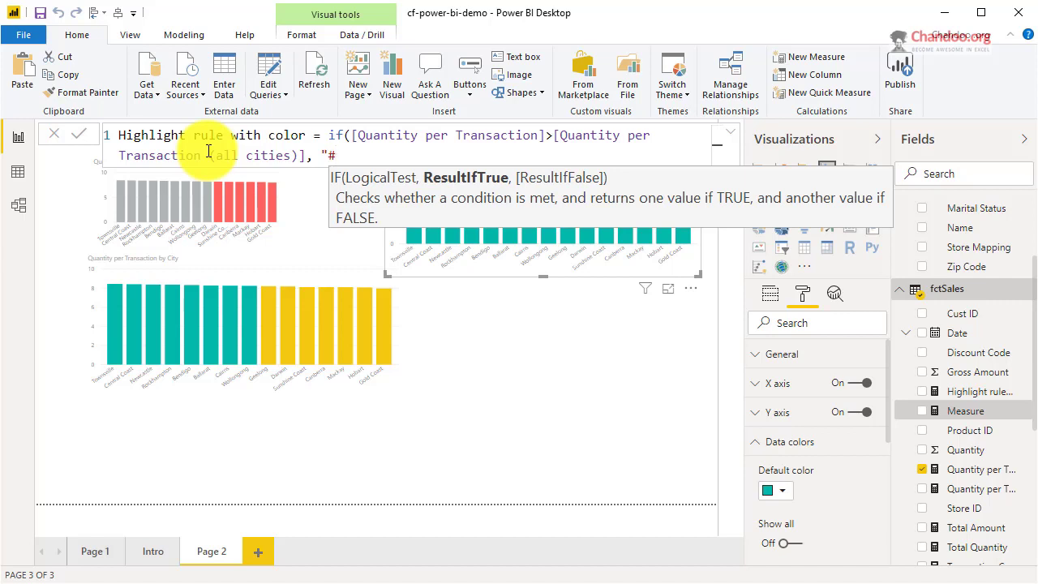
type("fff0000\"")
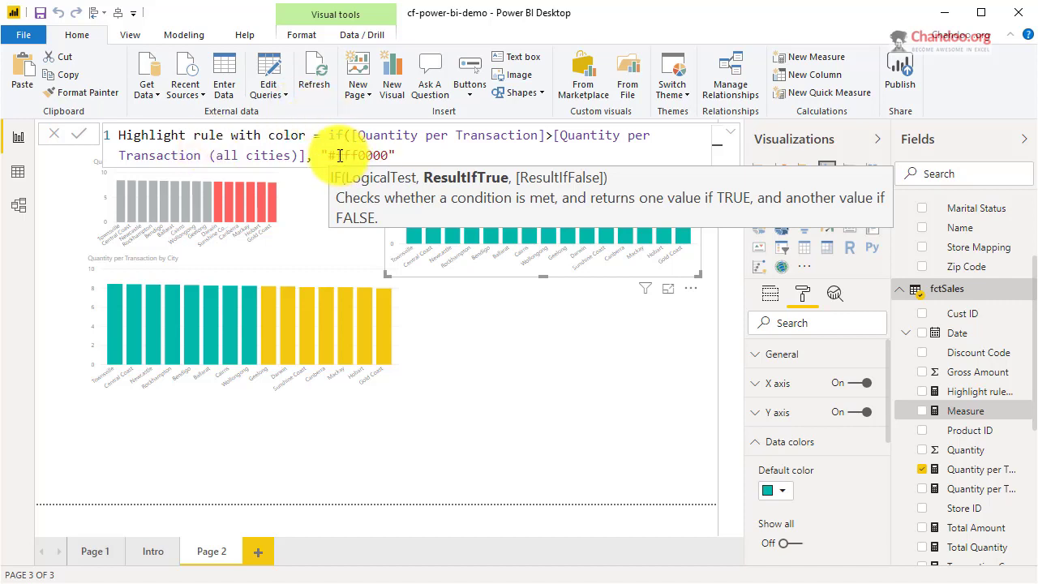
left_click_drag(337, 156, 388, 156)
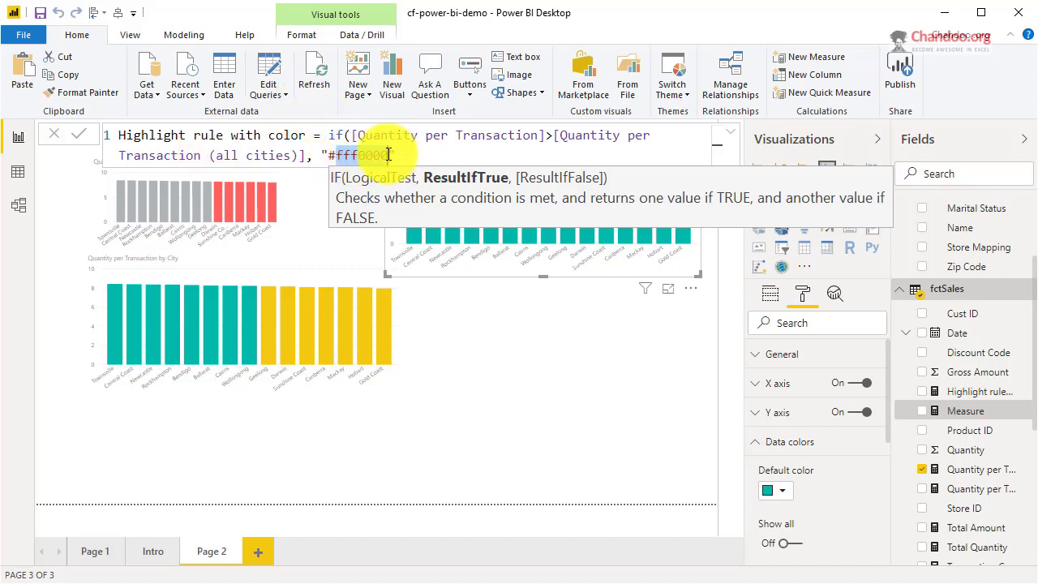
type("00ff00")
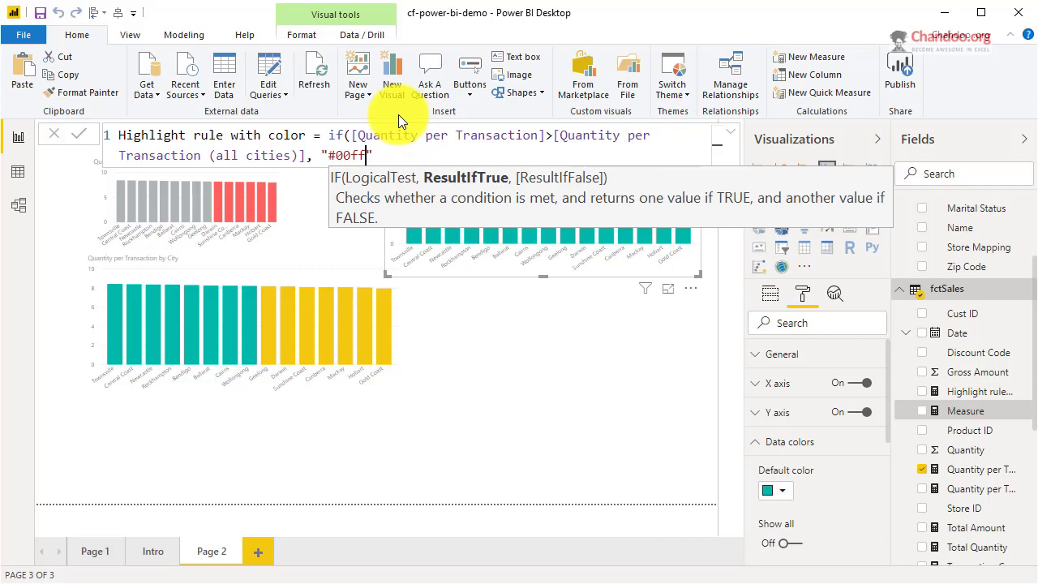
left_click(418, 152)
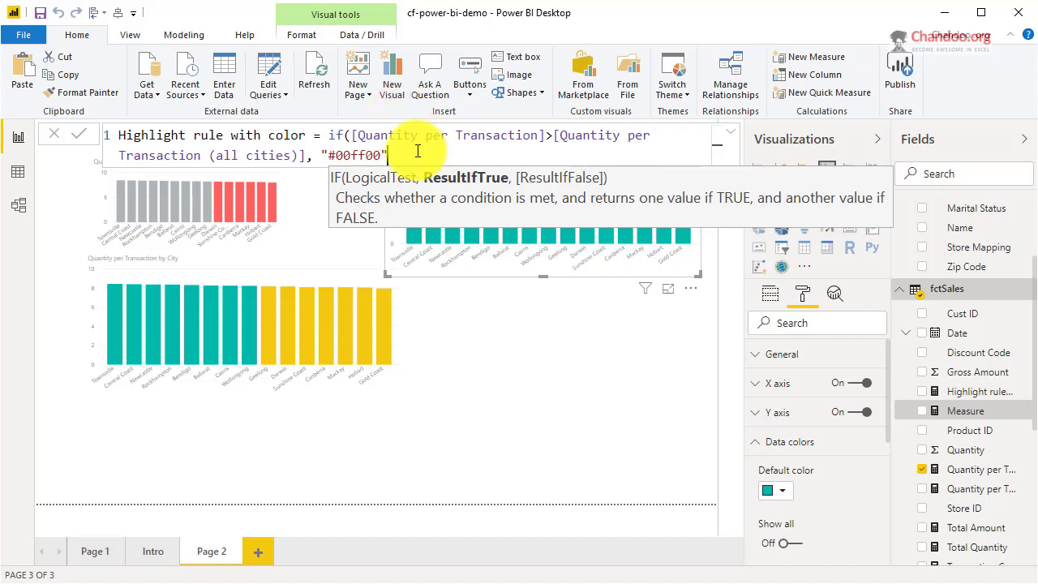
type(", \"#")
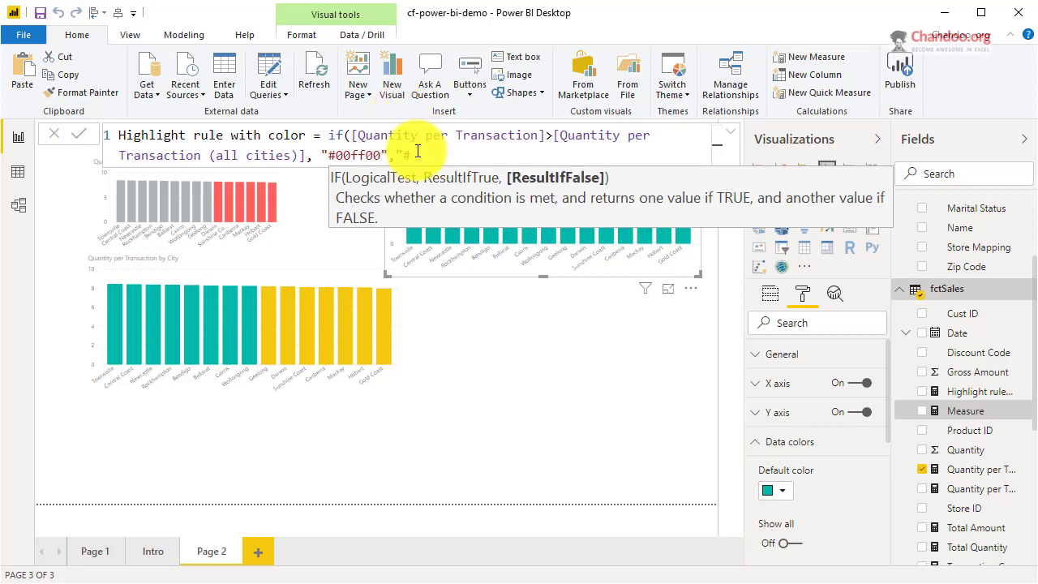
type("ff0000\")")
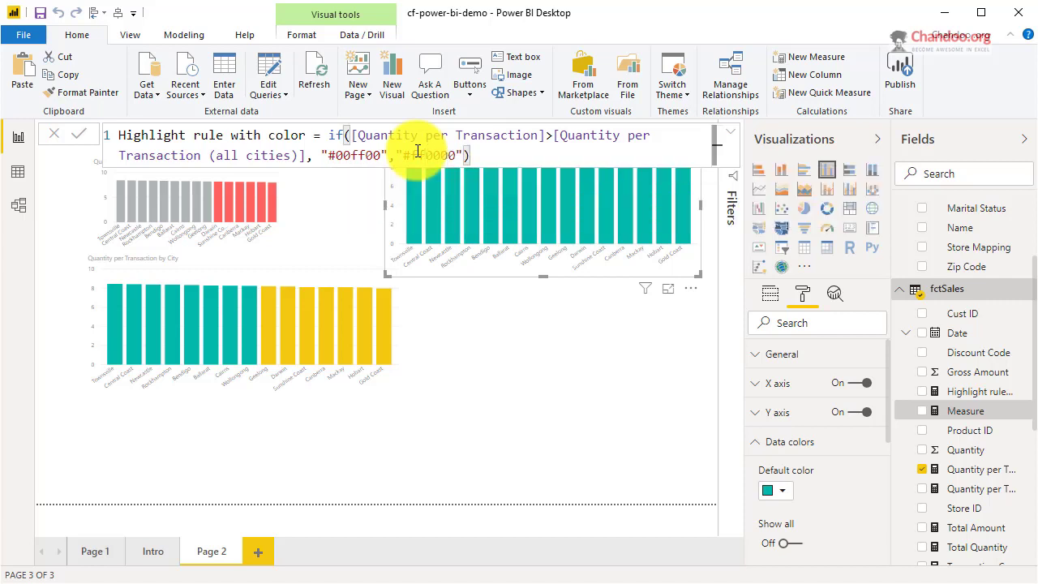
key("Return")
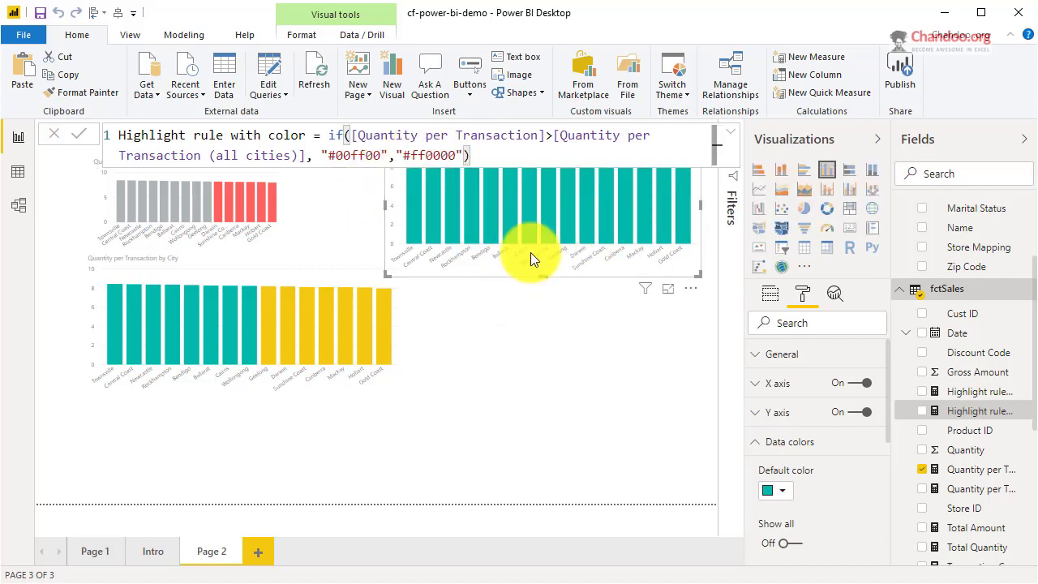
Step: Colour the top-right chart's bars by field value from the Highlight rule with color measure
left_click(734, 138)
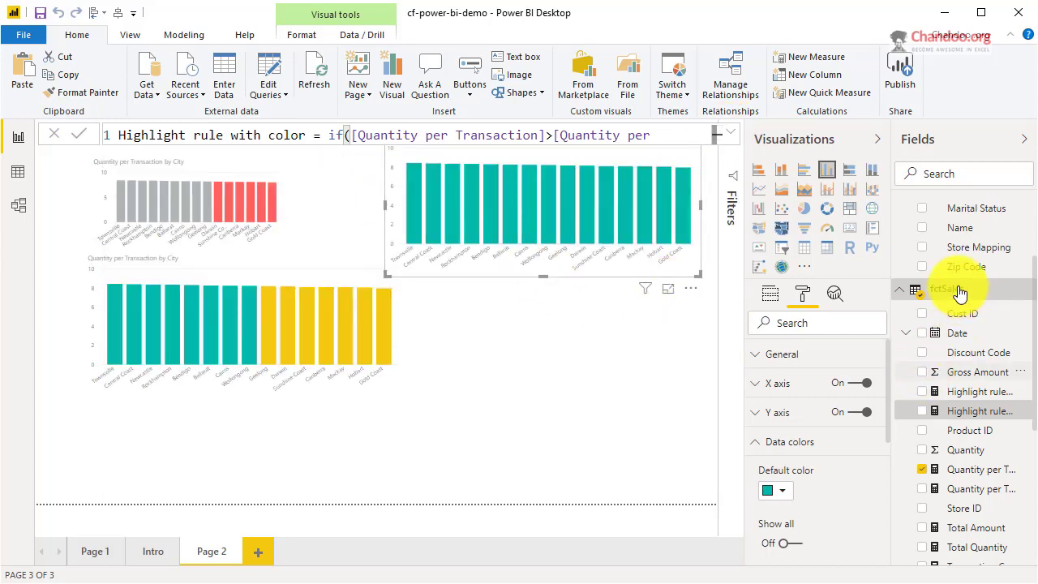
left_click(870, 471)
left_click(904, 482)
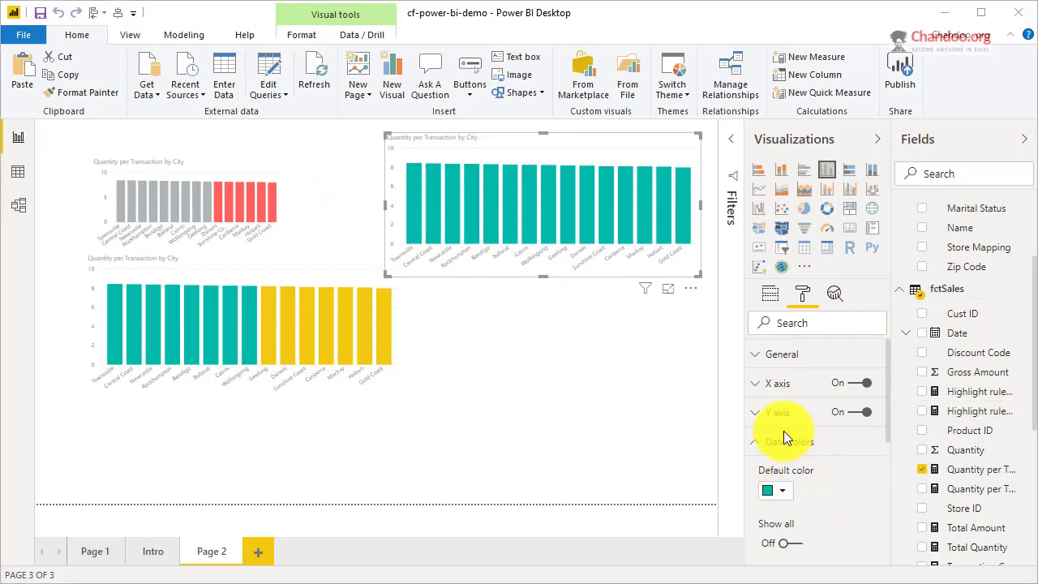
left_click(326, 111)
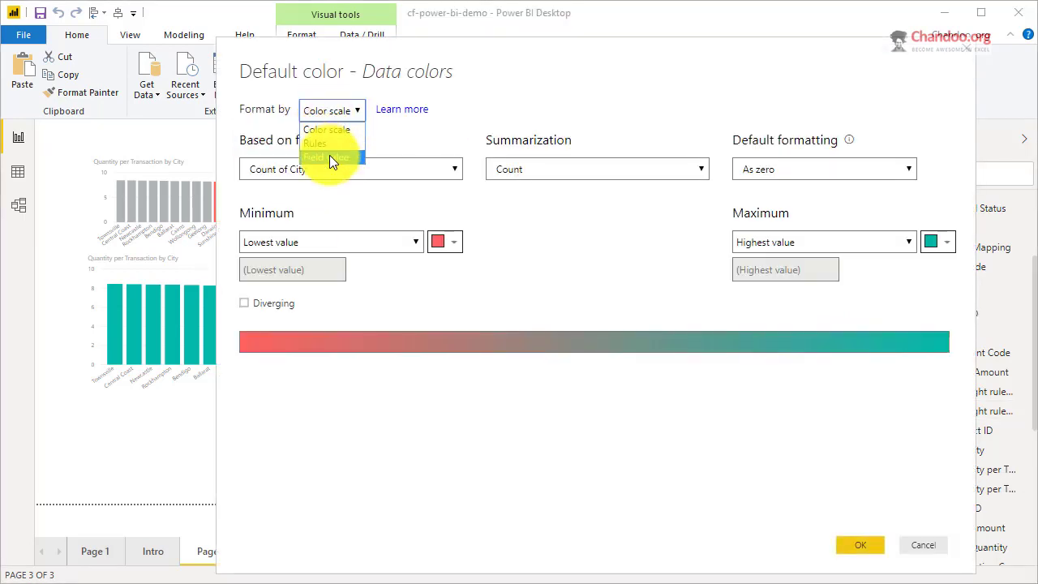
left_click(329, 155)
left_click(324, 172)
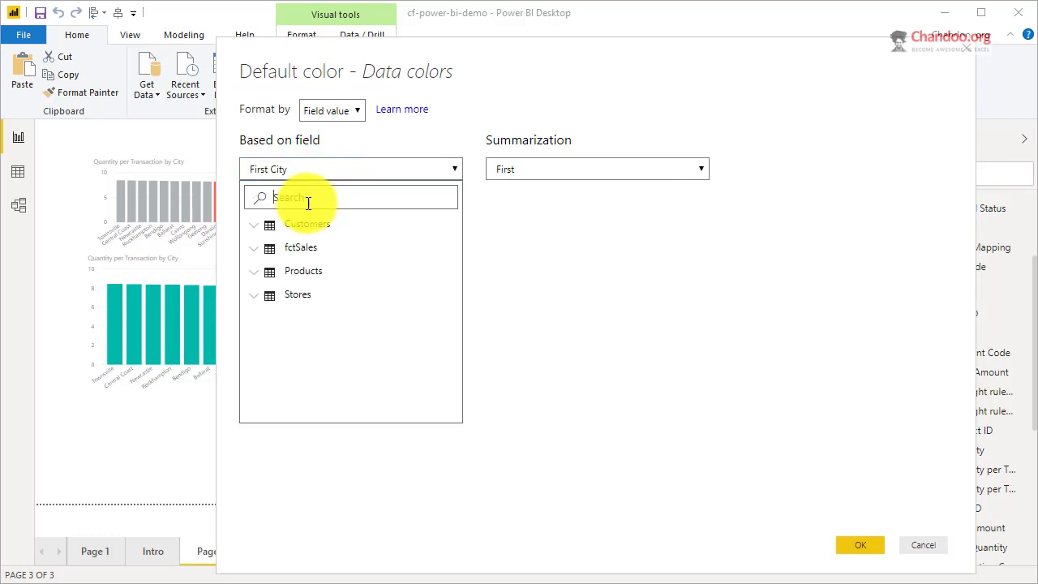
type("hig")
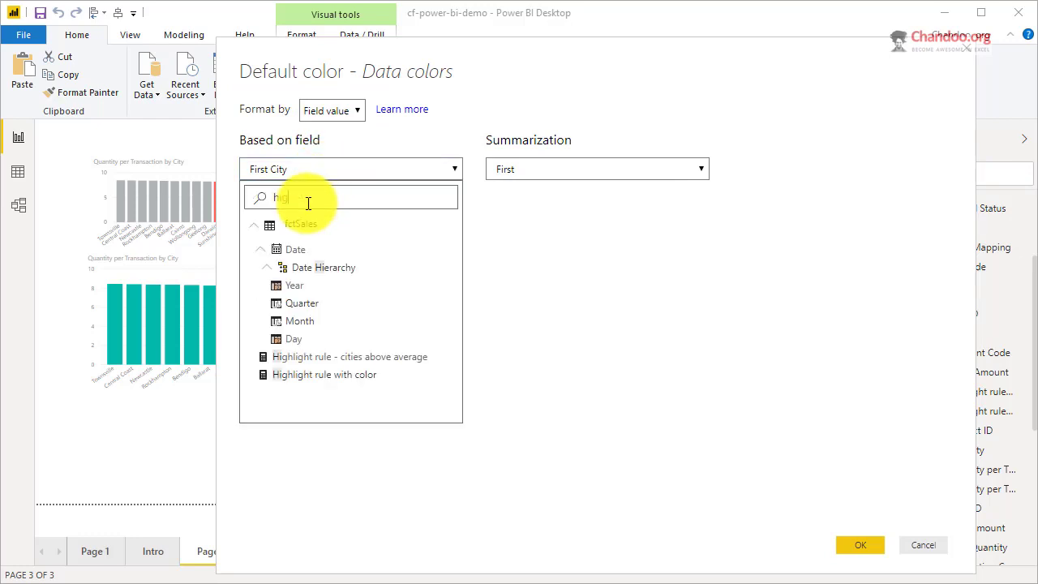
left_click(343, 271)
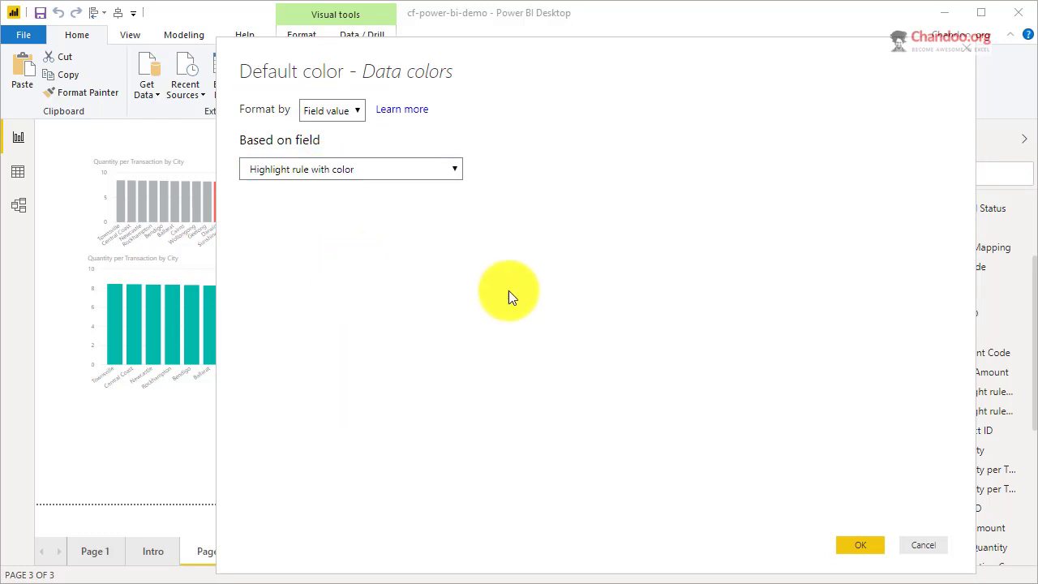
left_click(860, 544)
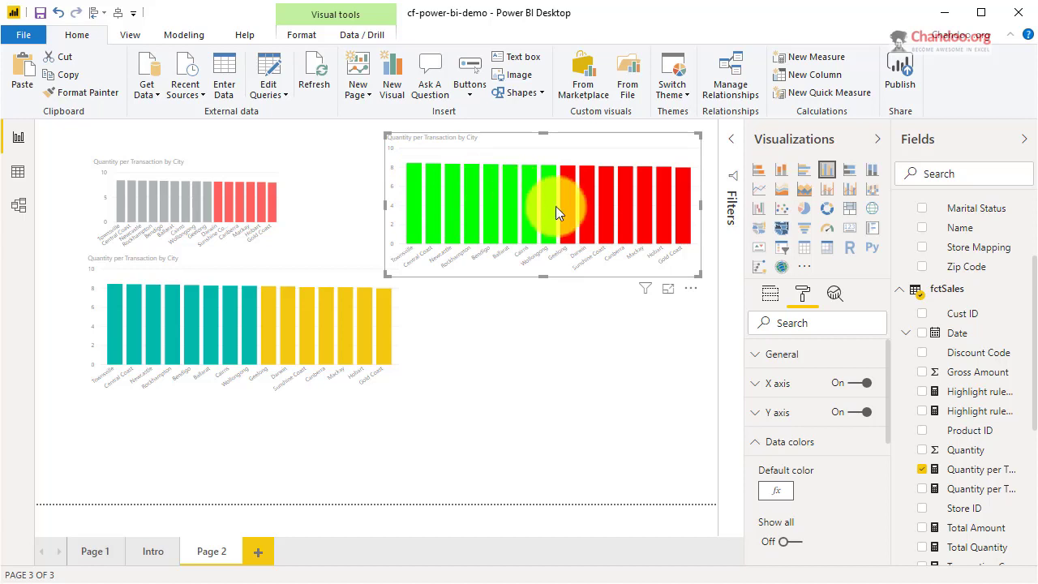
Step: Change the measure's green colour code from #00ff00 to #22c822
left_click(965, 414)
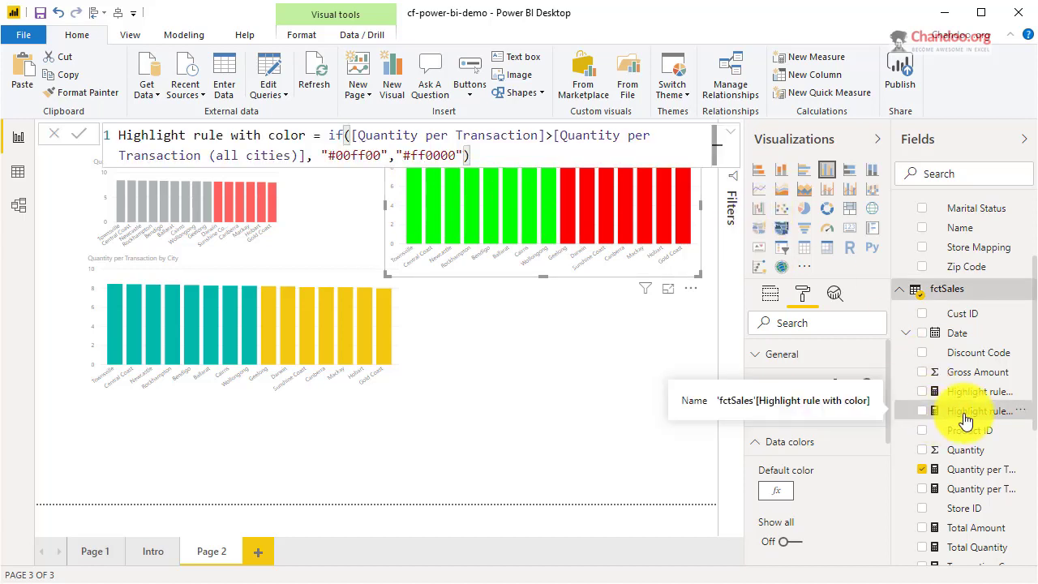
double_click(357, 158)
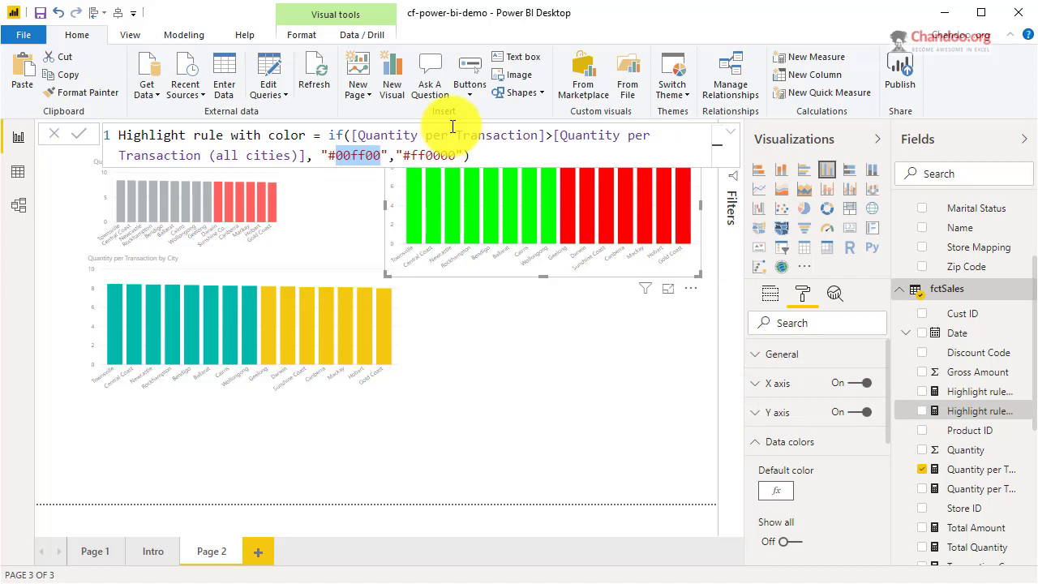
key("Left")
key("Delete")
key("Delete")
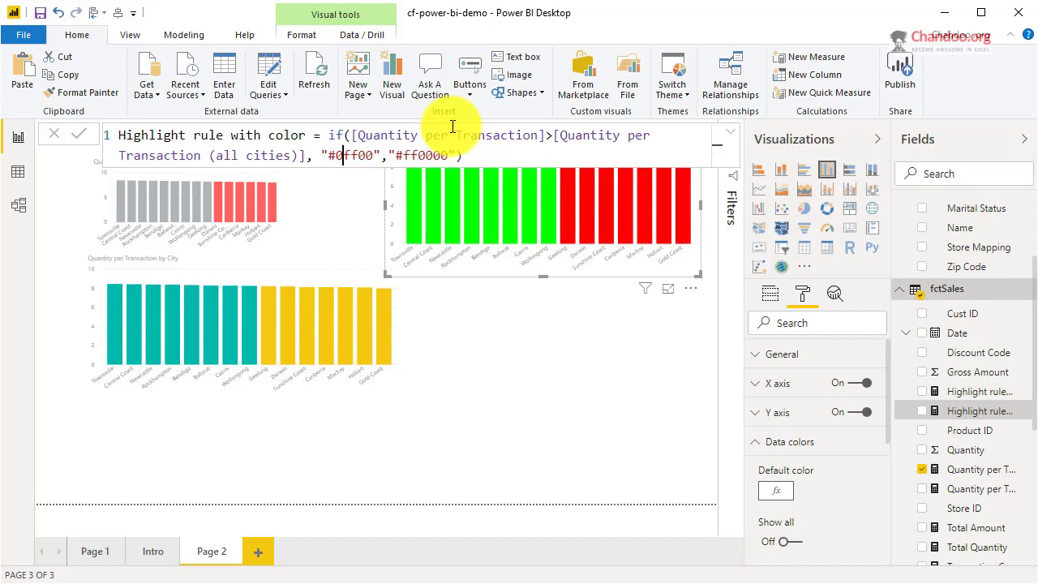
type("22")
key("Delete")
key("Delete")
type("c8")
key("Delete")
key("Delete")
type("22")
key("Right")
key("Right")
key("Right")
key("Right")
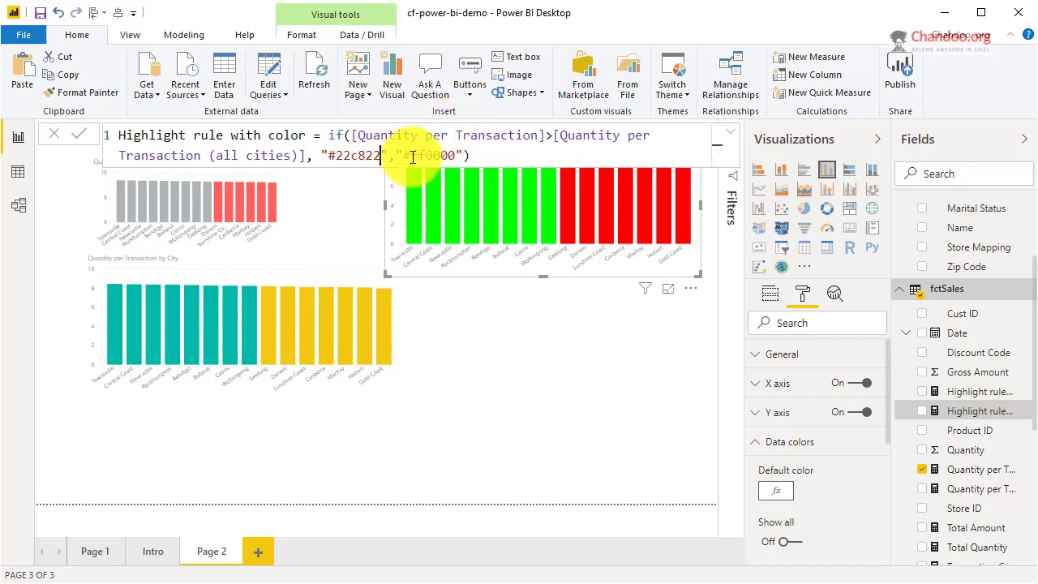
Step: Change the red colour code to #c82222 and apply the edit
double_click(440, 154)
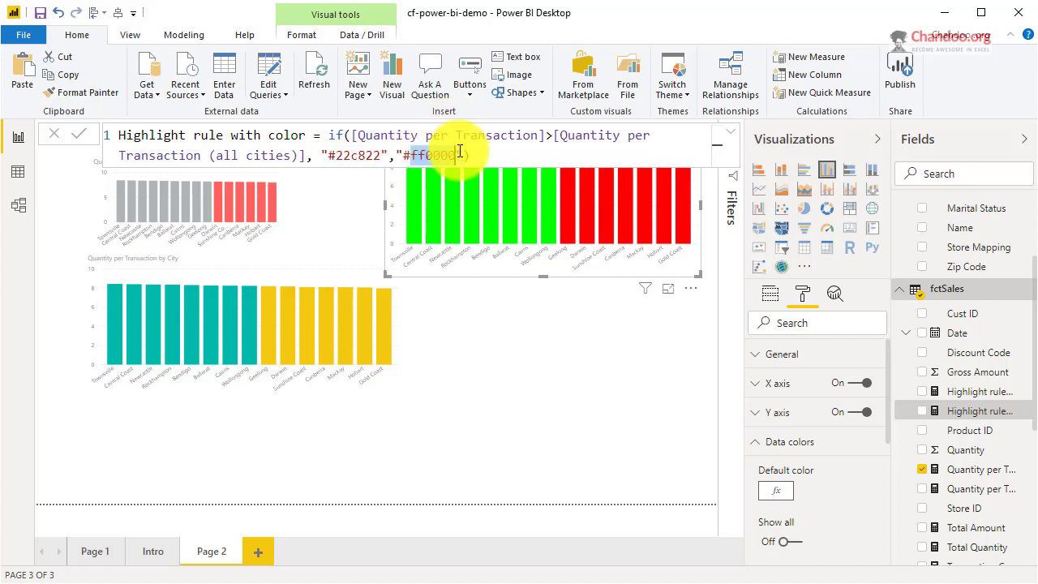
type("c82222")
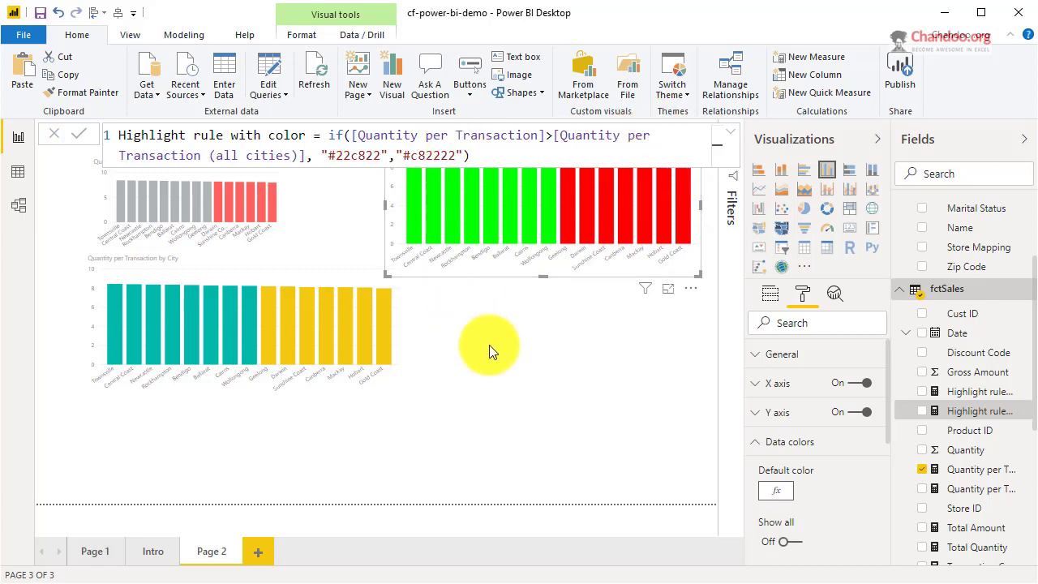
left_click(454, 305)
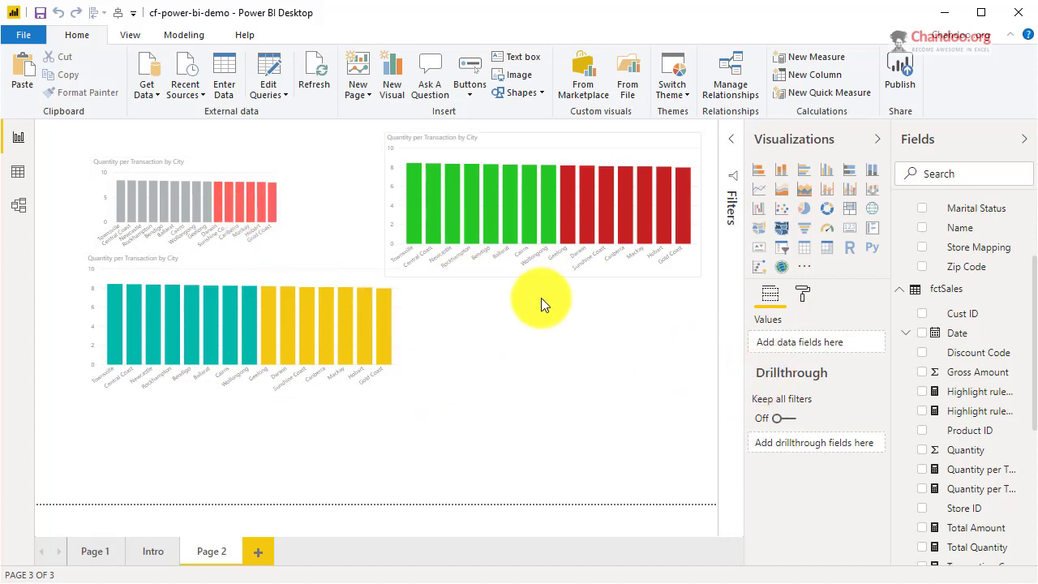
left_click(425, 267)
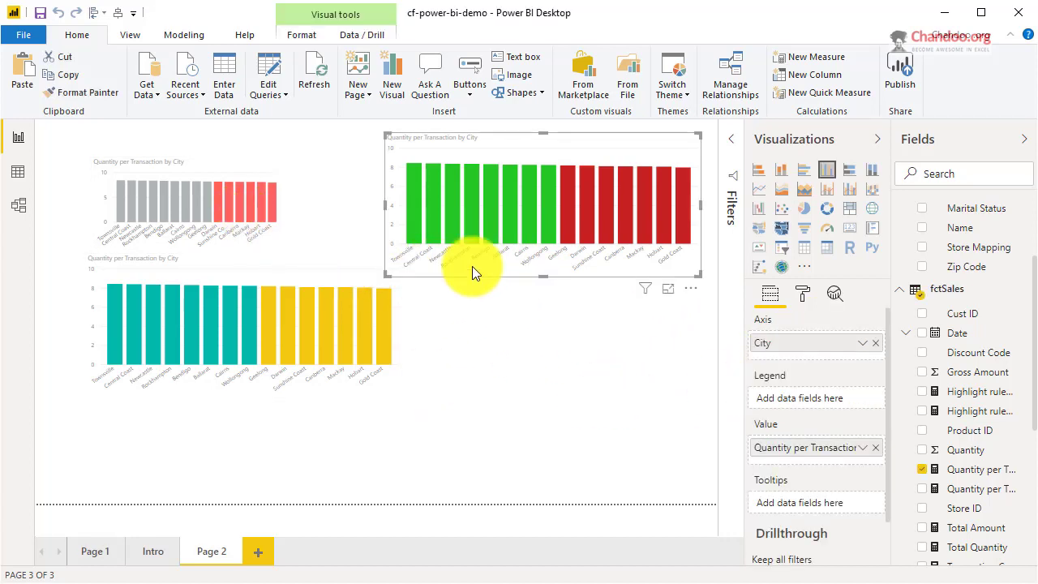
left_click(759, 195)
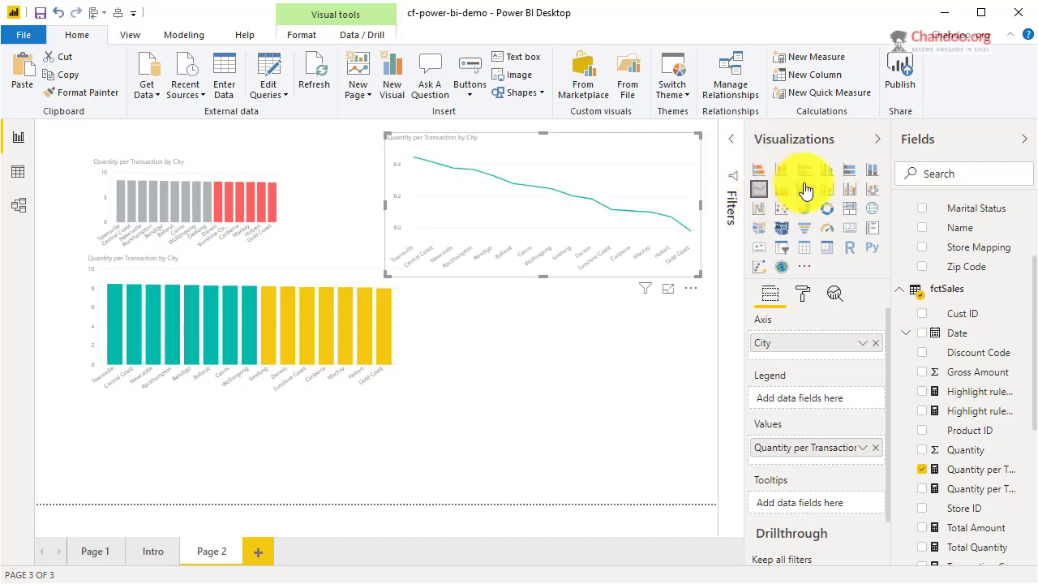
left_click(780, 195)
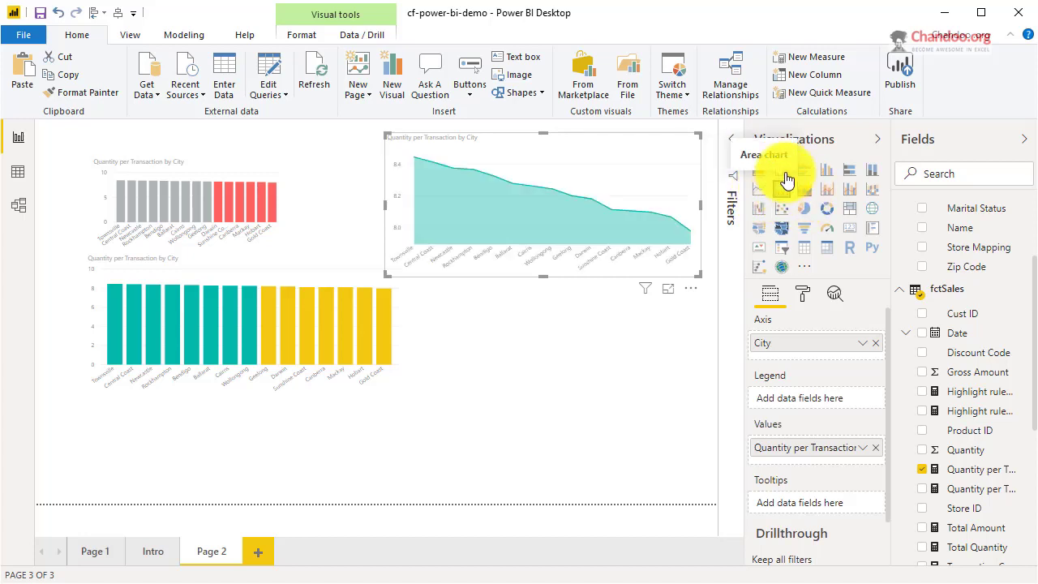
left_click(781, 172)
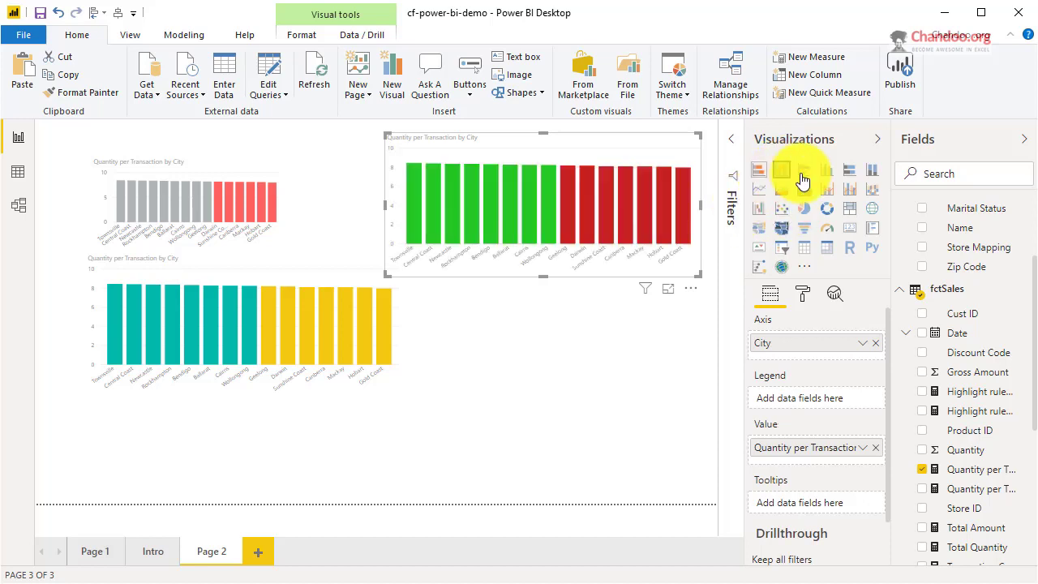
left_click(761, 171)
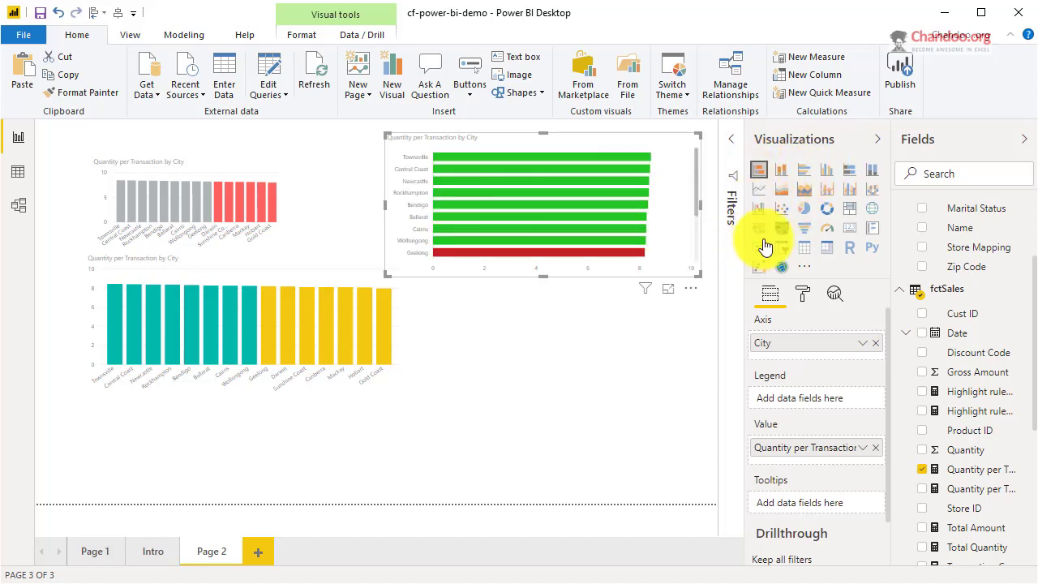
left_click(780, 170)
left_click(824, 213)
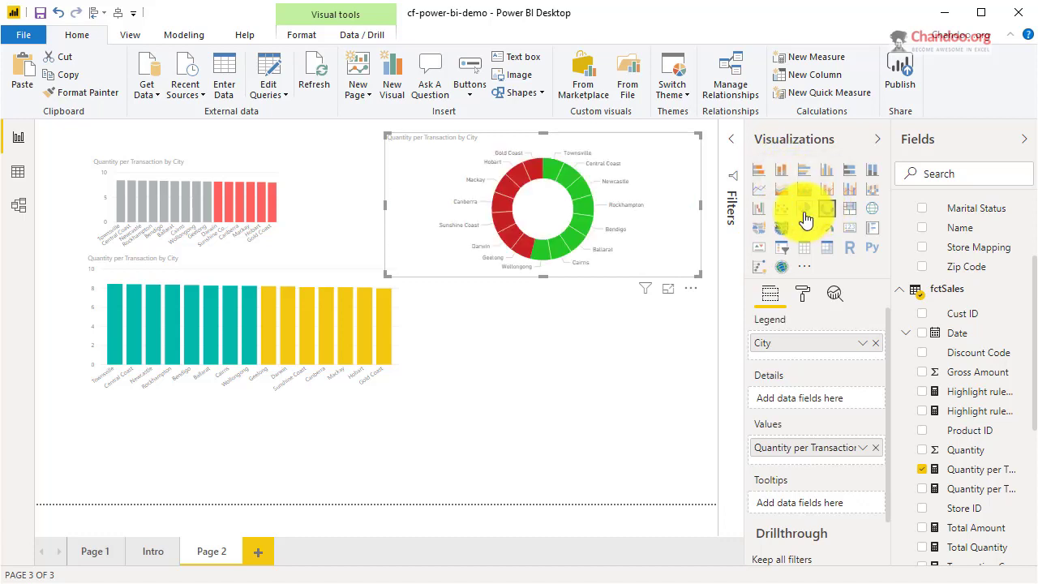
left_click(804, 212)
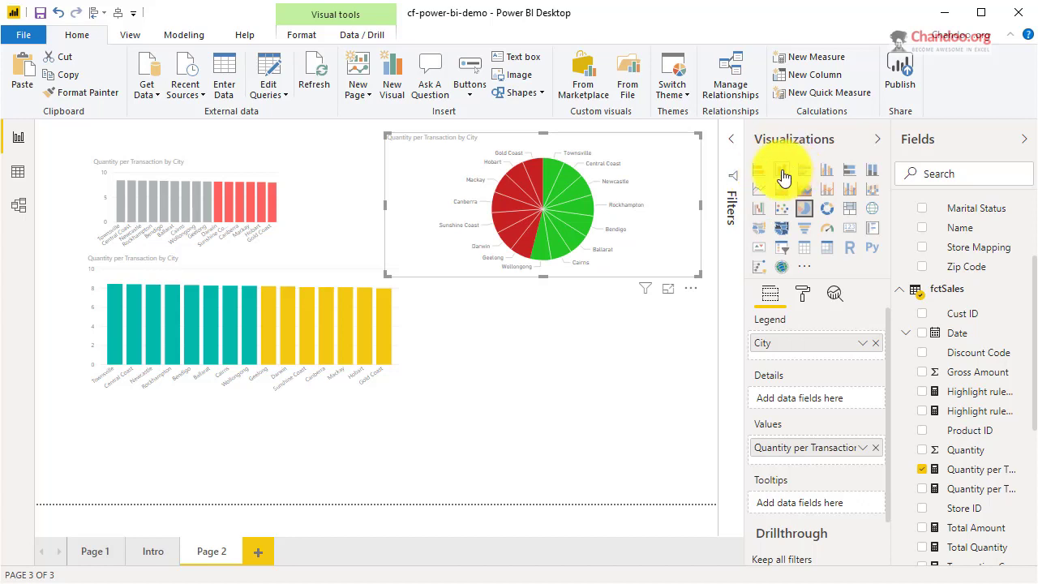
left_click(782, 172)
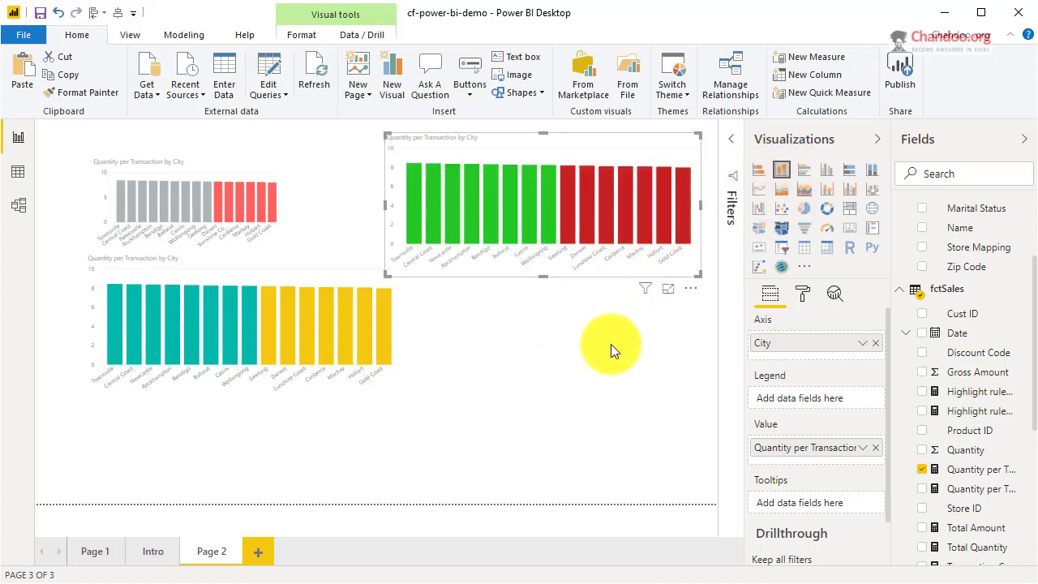
Step: Switch to the report's Intro page
left_click(153, 551)
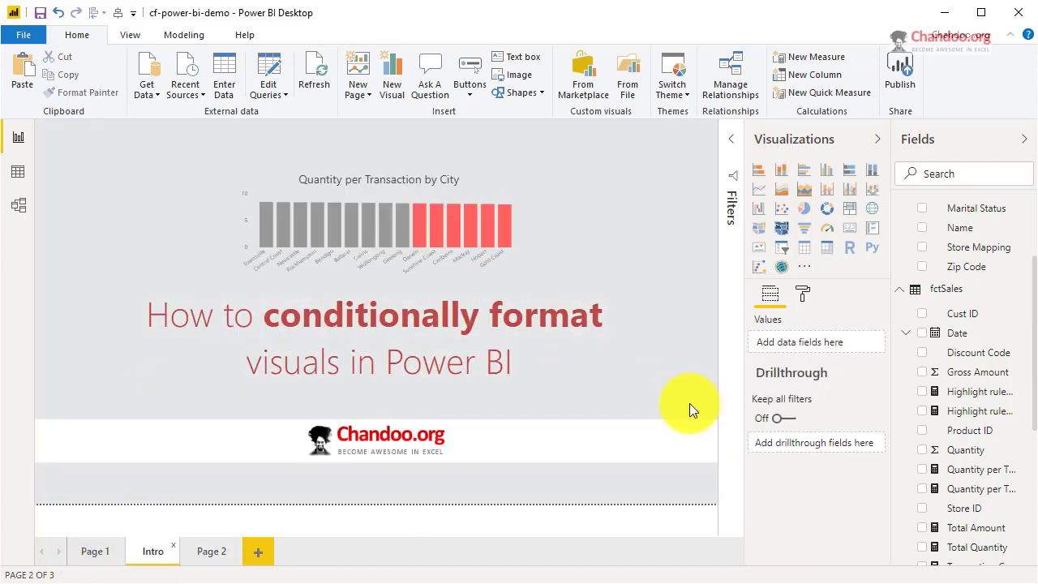